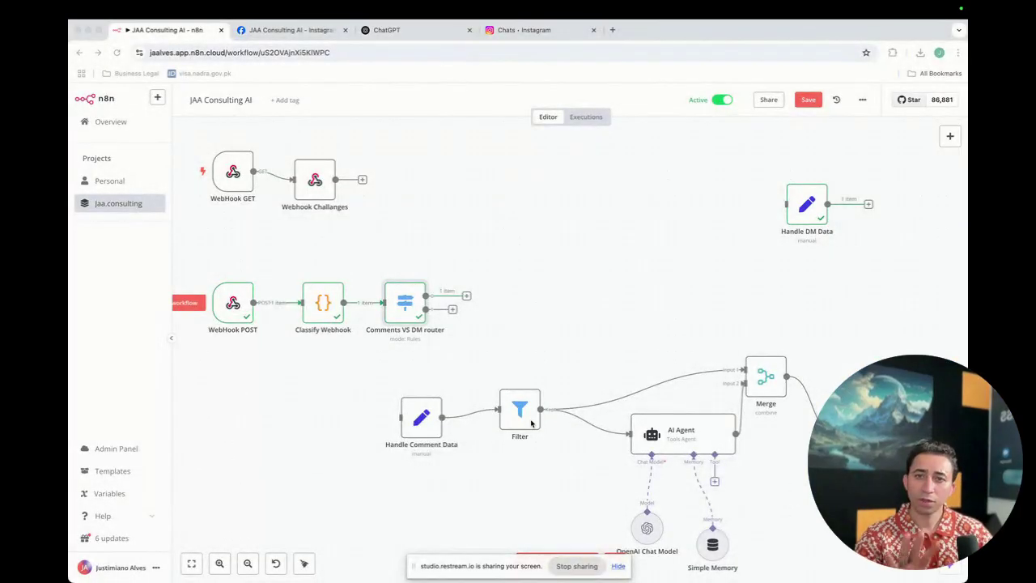
Step: Shift the Comments VS DM router node slightly and search the node library for the Switch node
left_click_drag(408, 305, 447, 308)
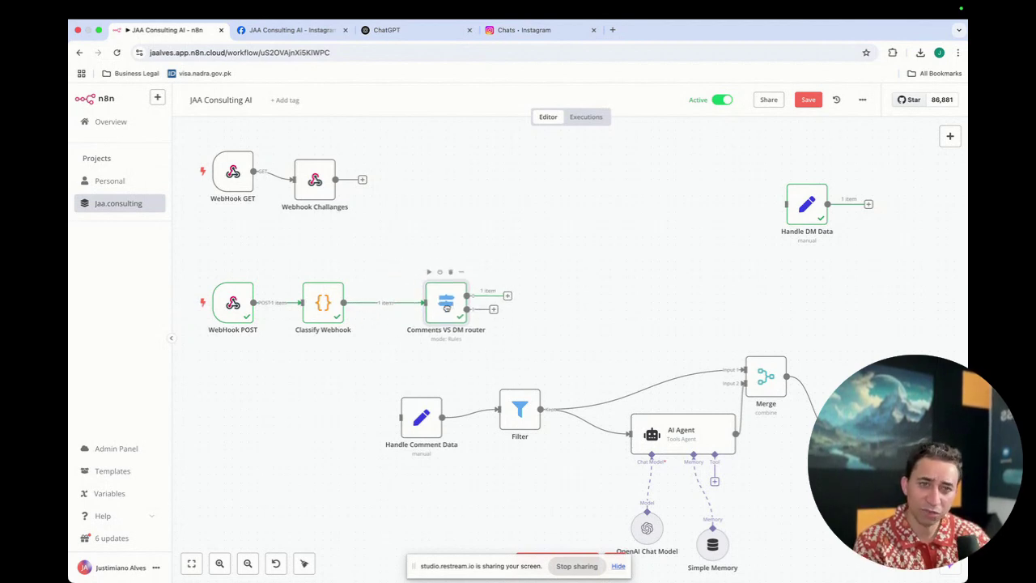
left_click(949, 136)
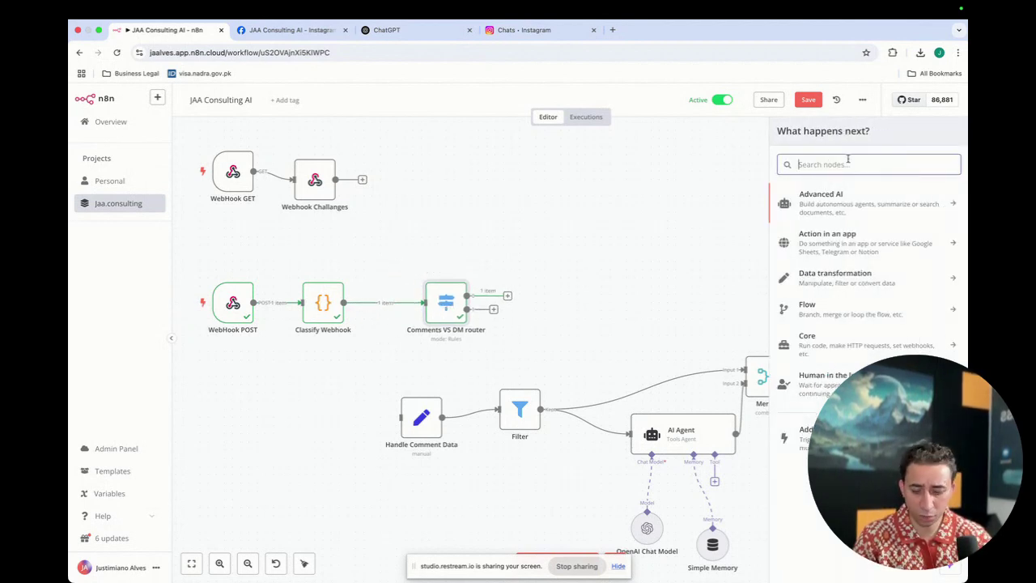
type("swt")
key("BackSpace")
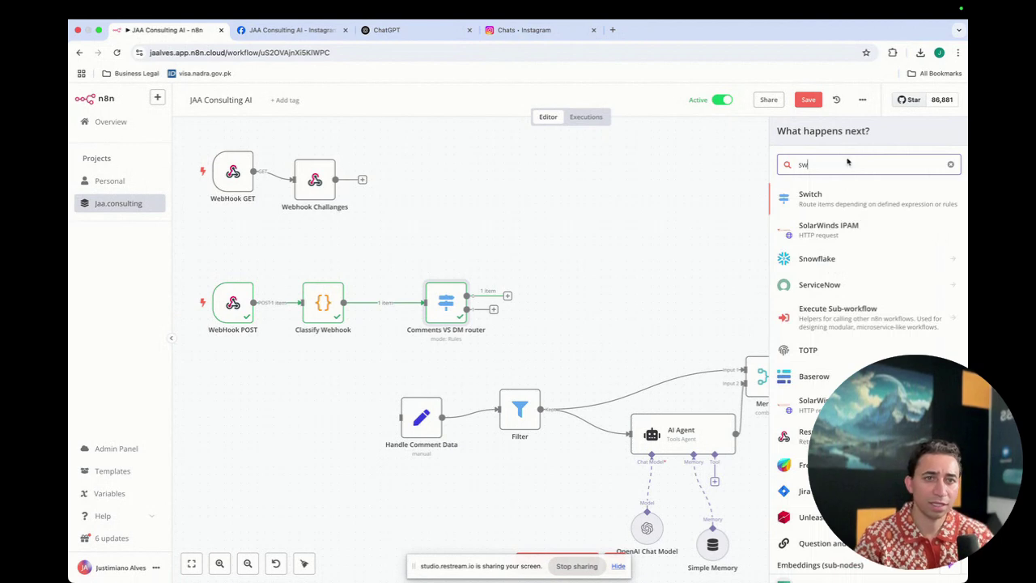
left_click(568, 238)
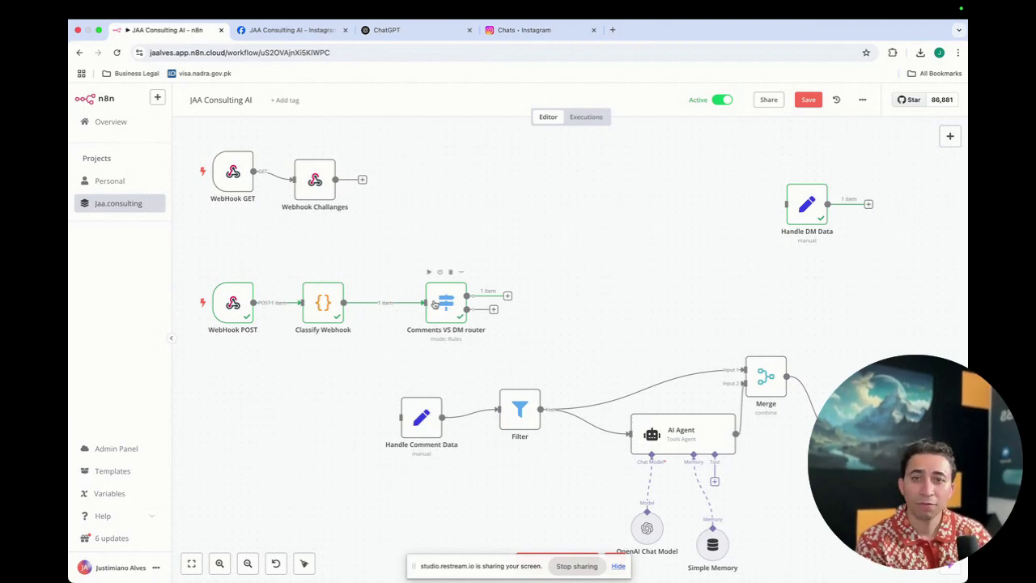
Step: Examine the Classify Webhook node's incoming message body, its JavaScript code and the type field in its output
left_click(324, 306)
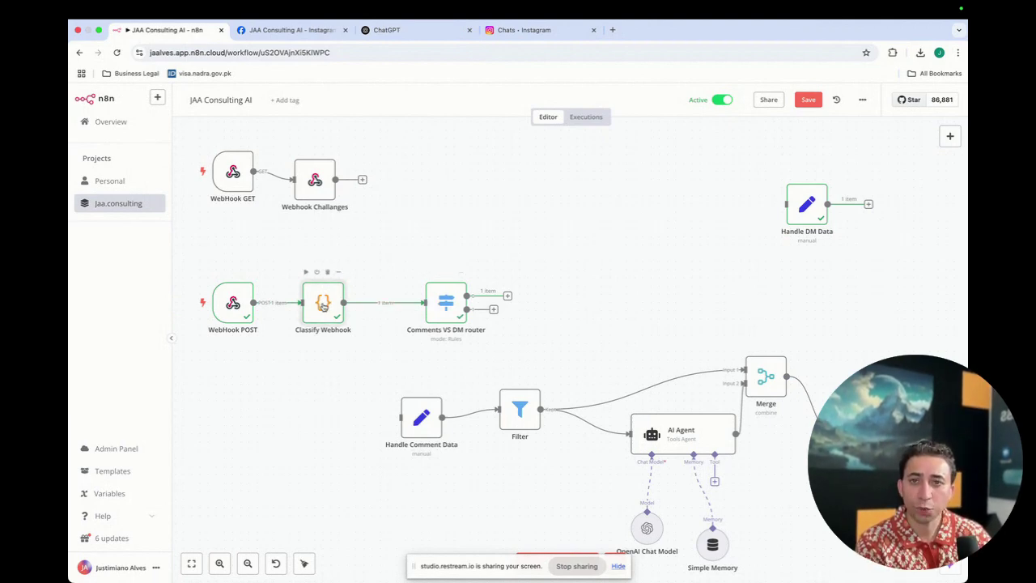
double_click(323, 305)
scroll(196, 247, "down", 7)
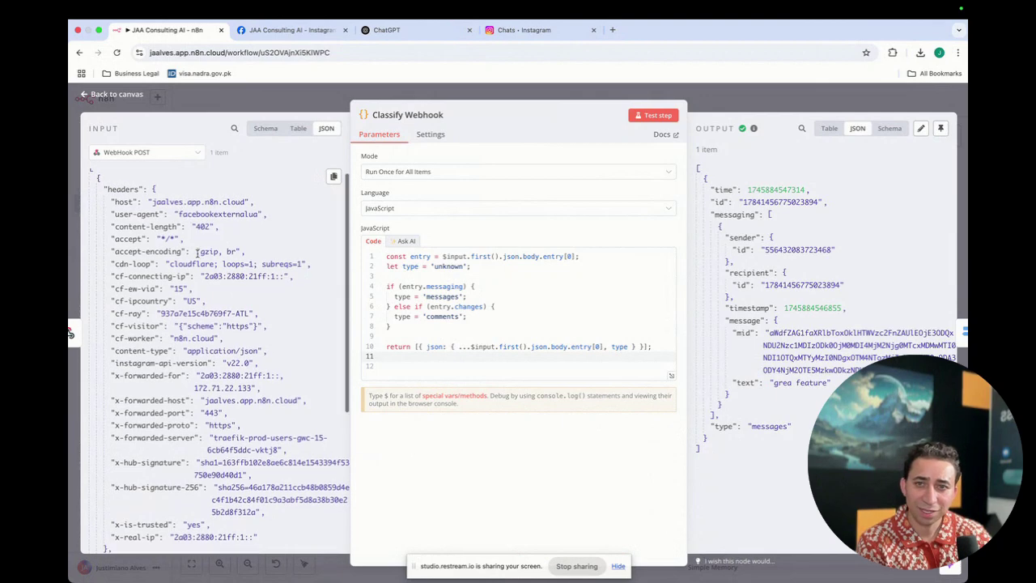
scroll(194, 323, "down", 4)
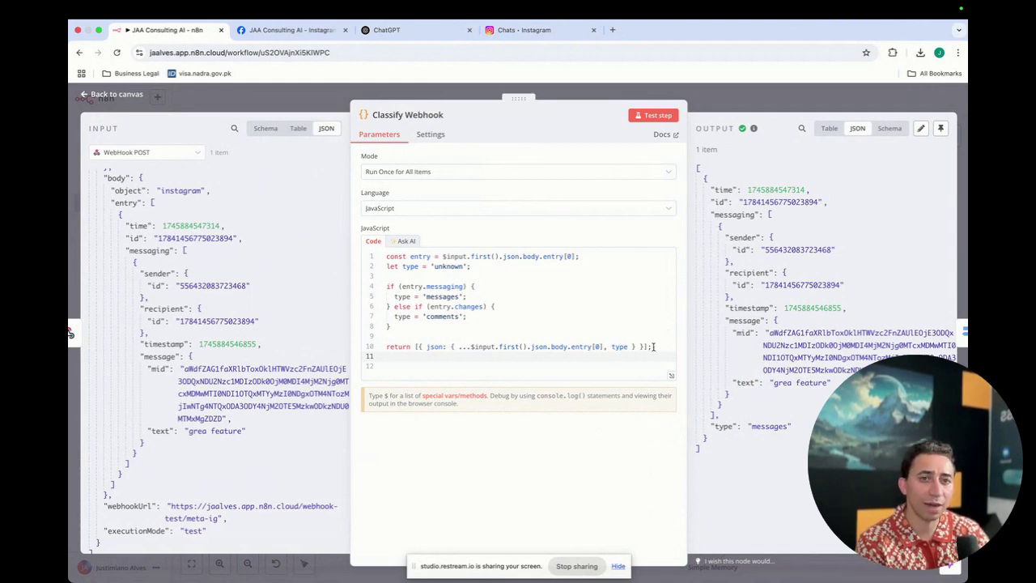
left_click_drag(387, 346, 370, 259)
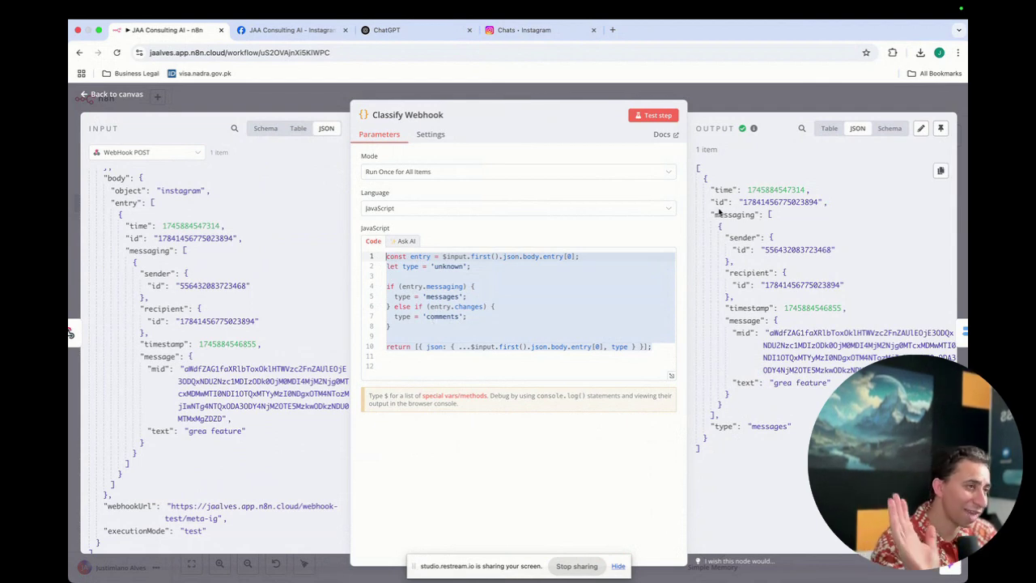
left_click_drag(702, 176, 717, 429)
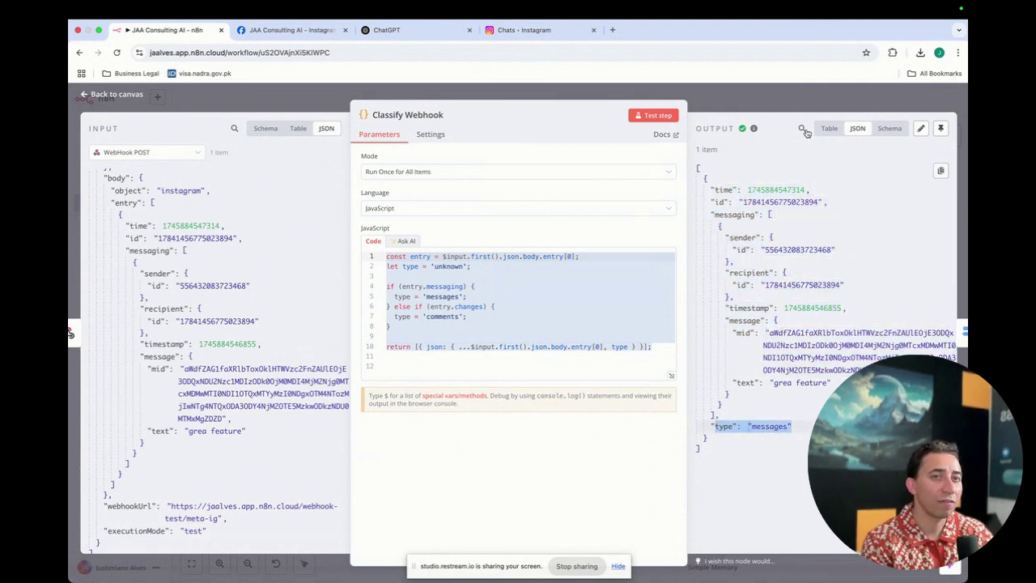
left_click(778, 94)
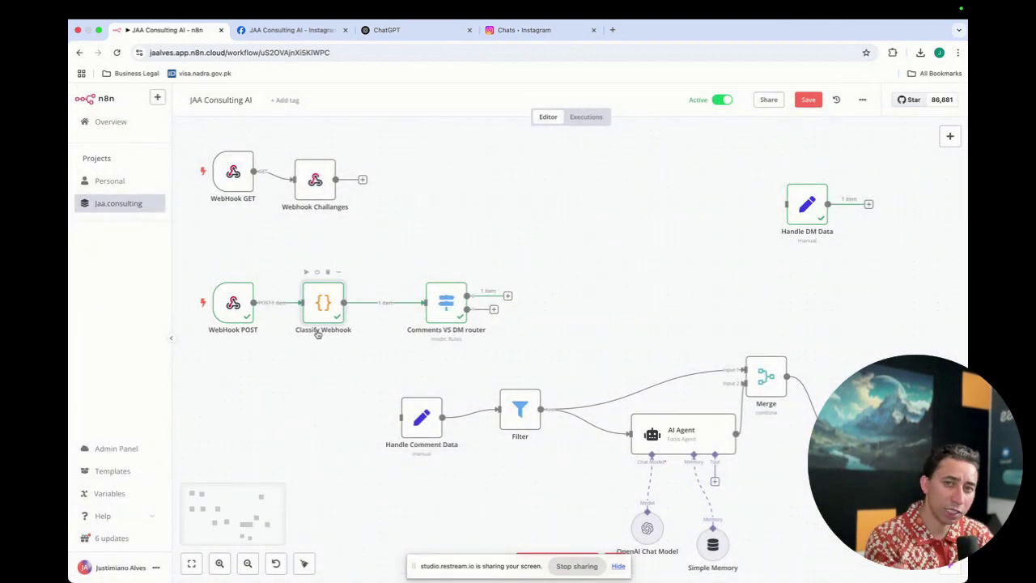
Step: Examine the Comments VS DM router's incoming type field and the value its first routing rule compares it with
double_click(444, 304)
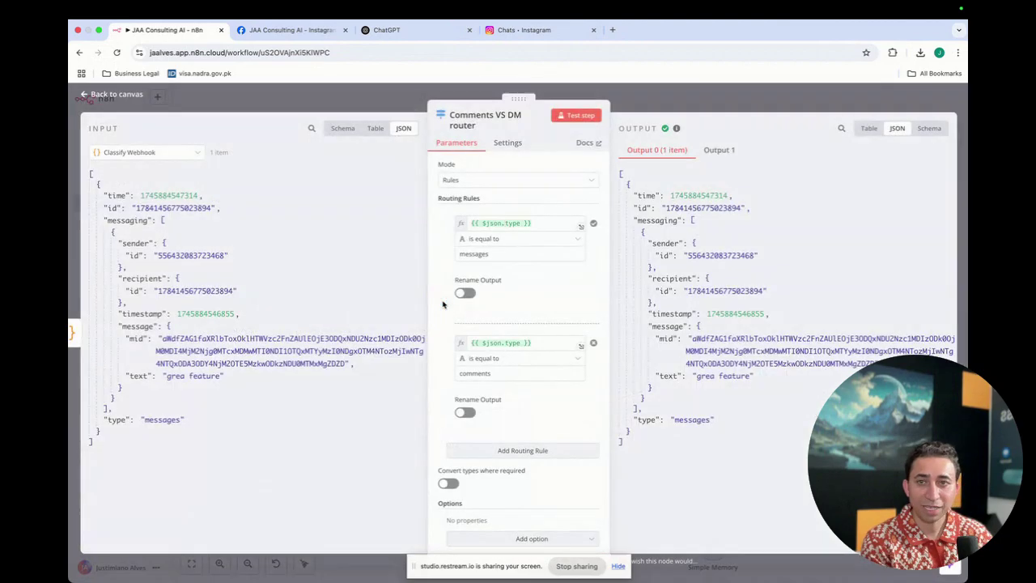
left_click_drag(95, 179, 189, 423)
left_click(101, 423)
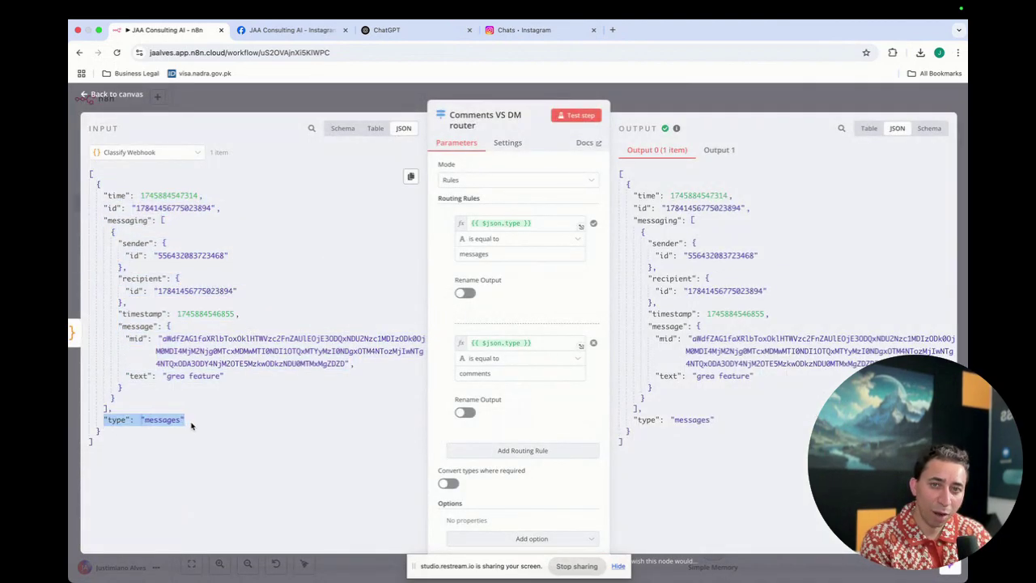
left_click(289, 306)
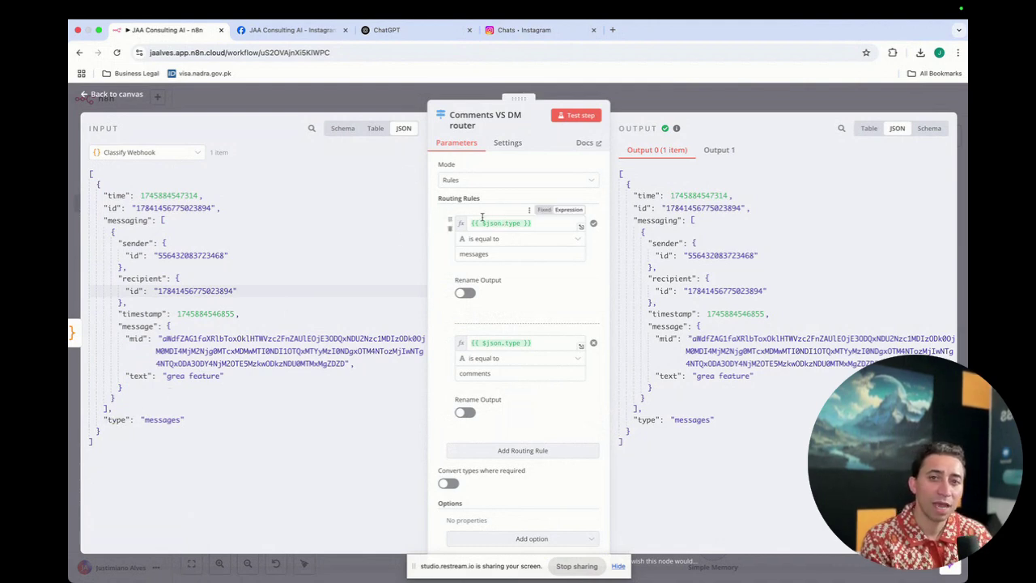
double_click(468, 255)
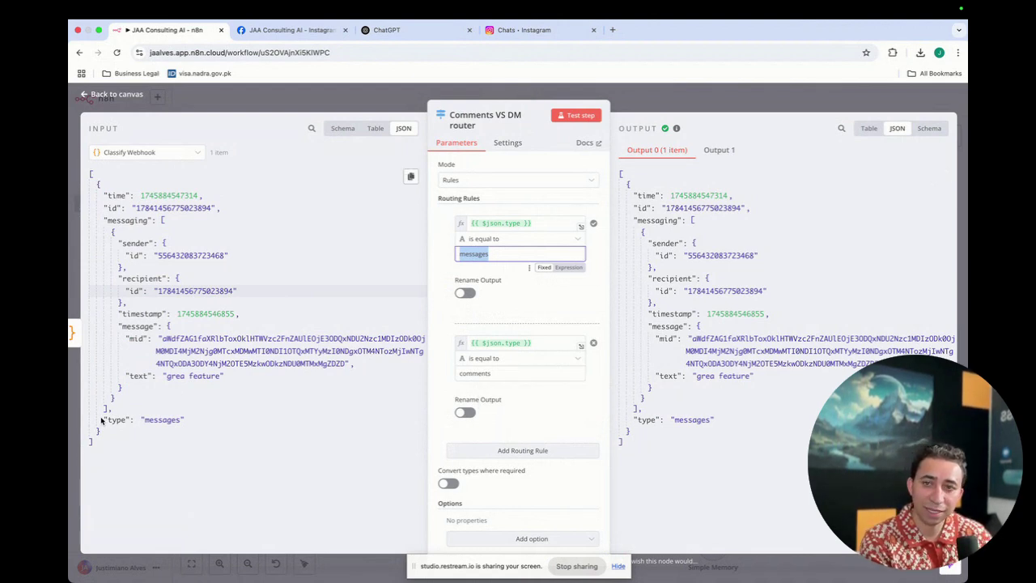
left_click_drag(104, 419, 187, 422)
Step: Test the Comments VS DM router node and check the data on both of its outputs
left_click(577, 118)
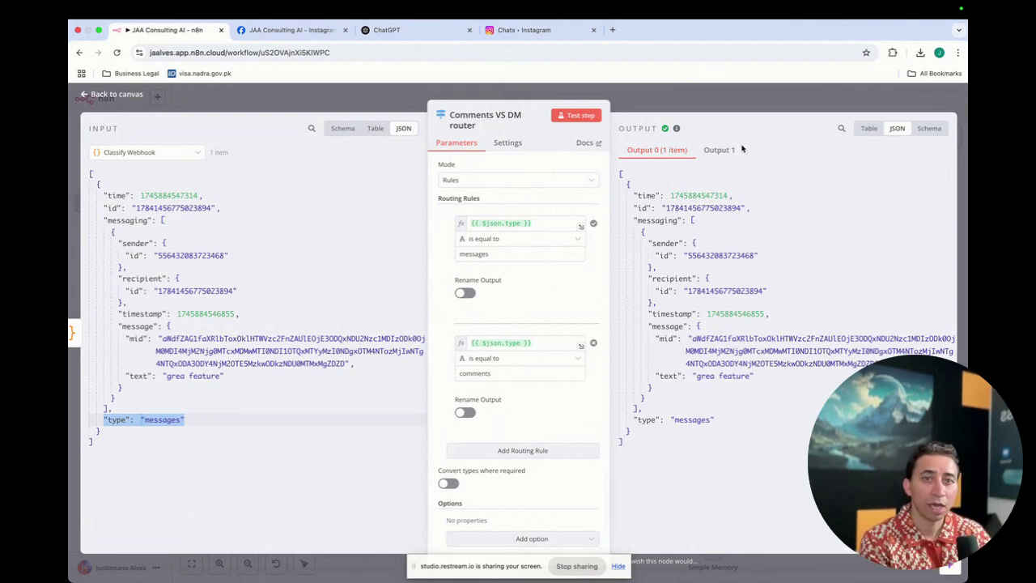
left_click(717, 152)
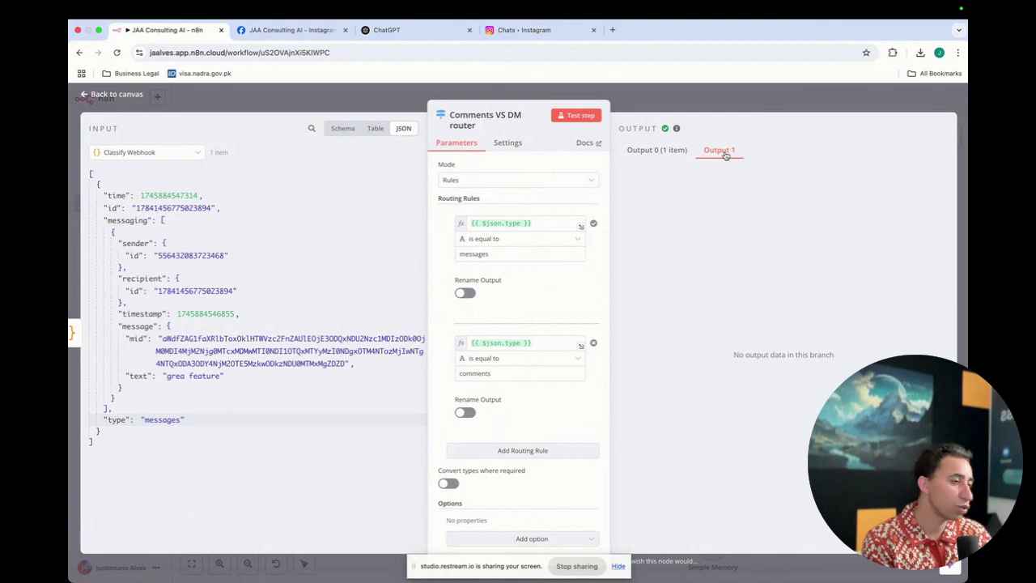
left_click(659, 153)
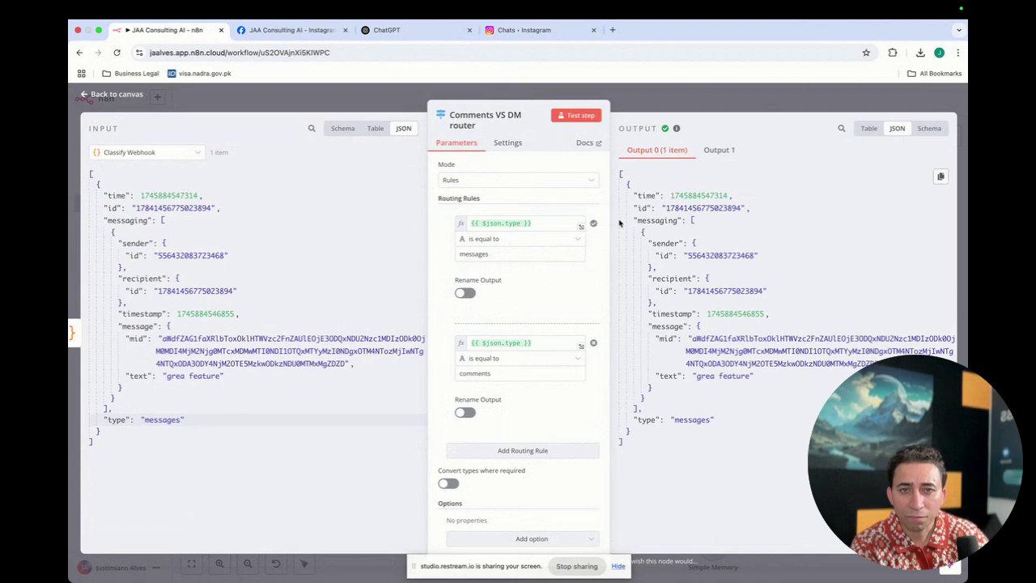
Step: Enable output renaming for the messages routing rule and name its output "Router Messages"
left_click(467, 295)
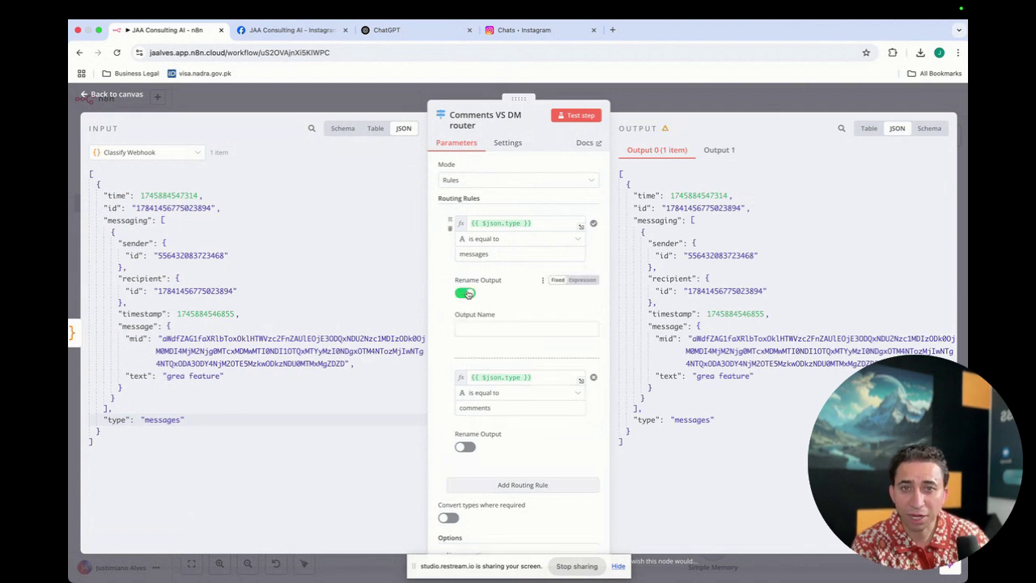
left_click(490, 331)
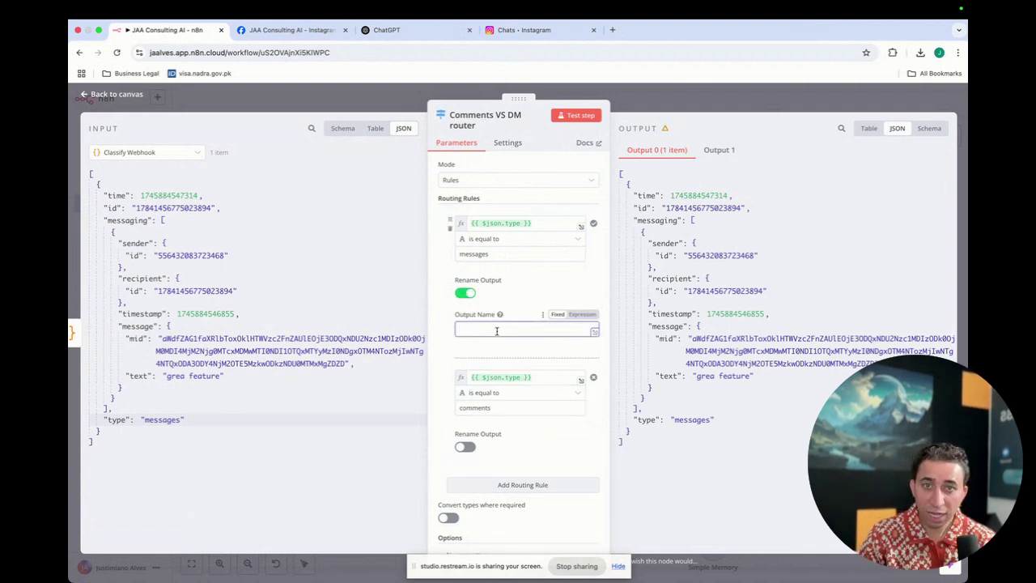
type("Router <M")
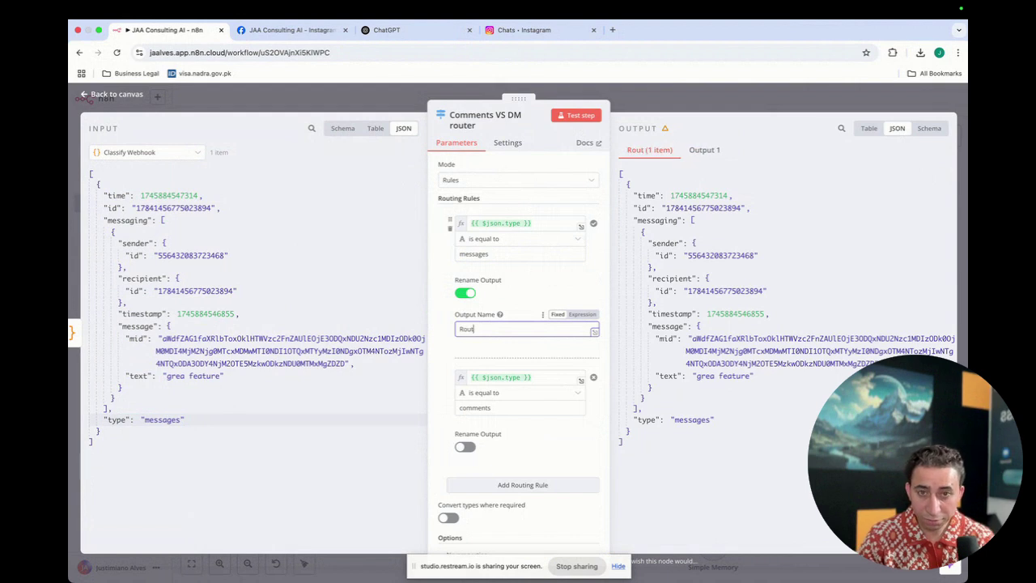
key("BackSpace")
key("BackSpace")
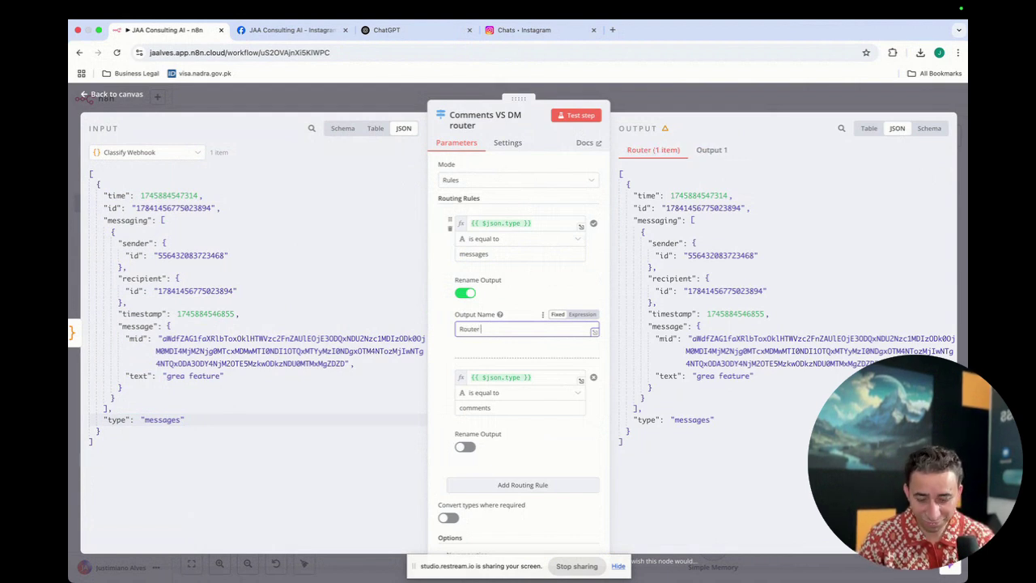
type("Messages")
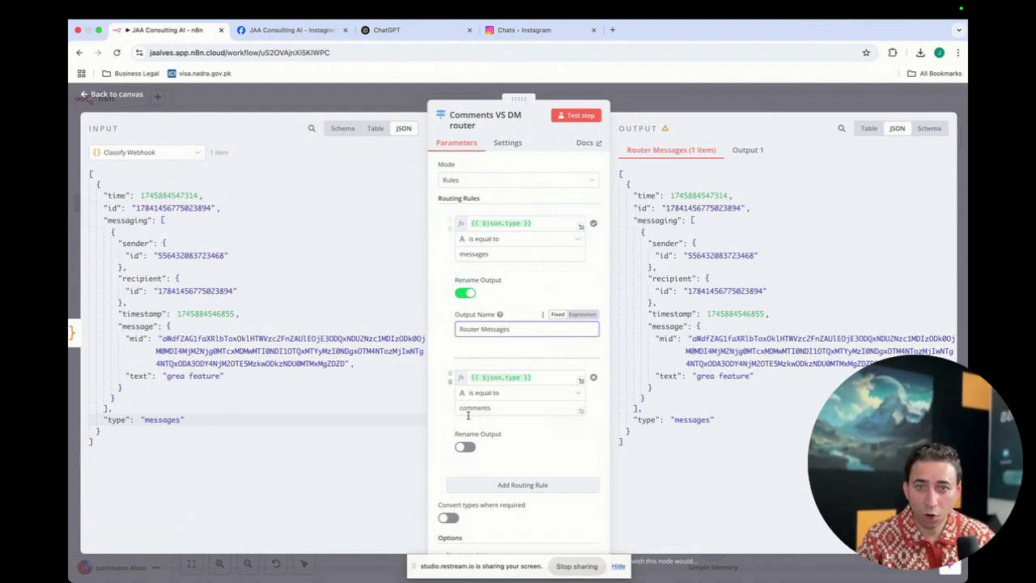
Step: Enable output renaming for the comments routing rule and name its output "Router Comments"
left_click(465, 448)
left_click(502, 483)
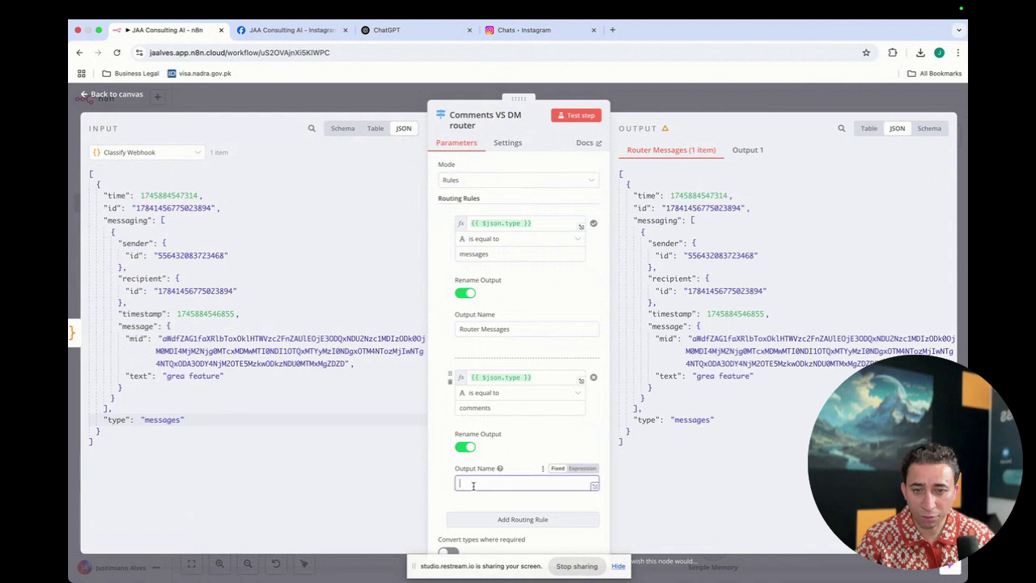
type("Router")
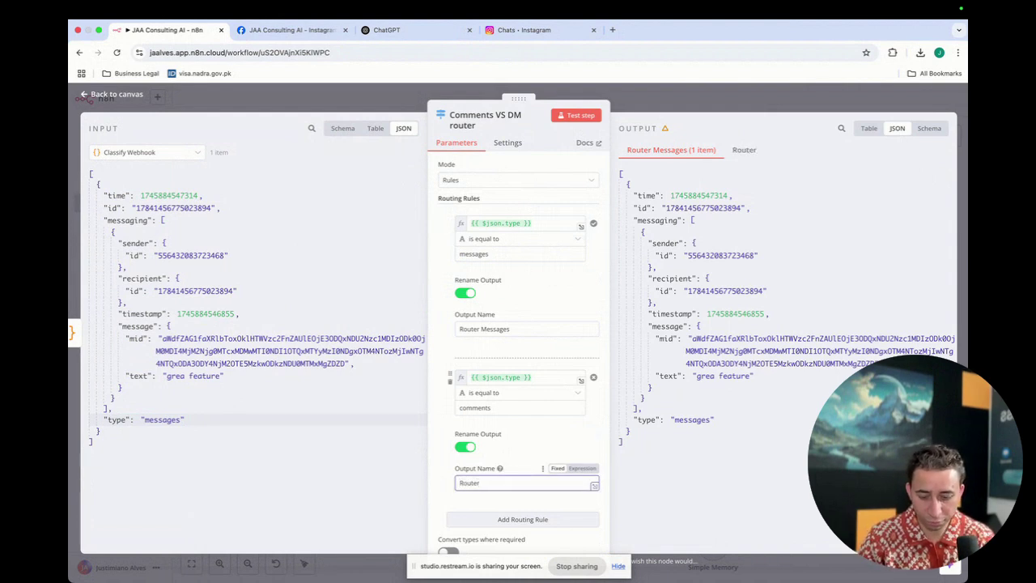
type(" Comments")
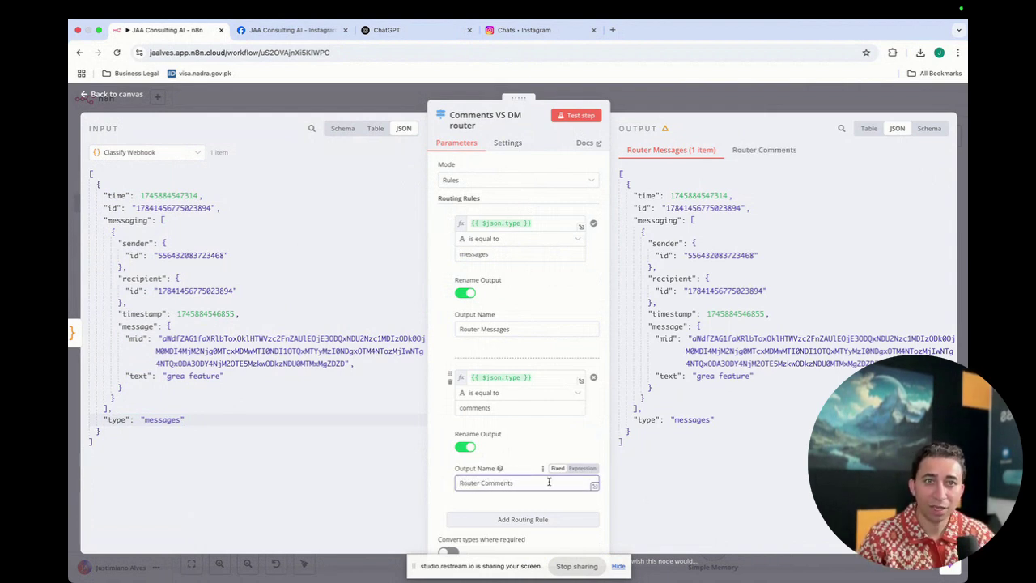
left_click(689, 505)
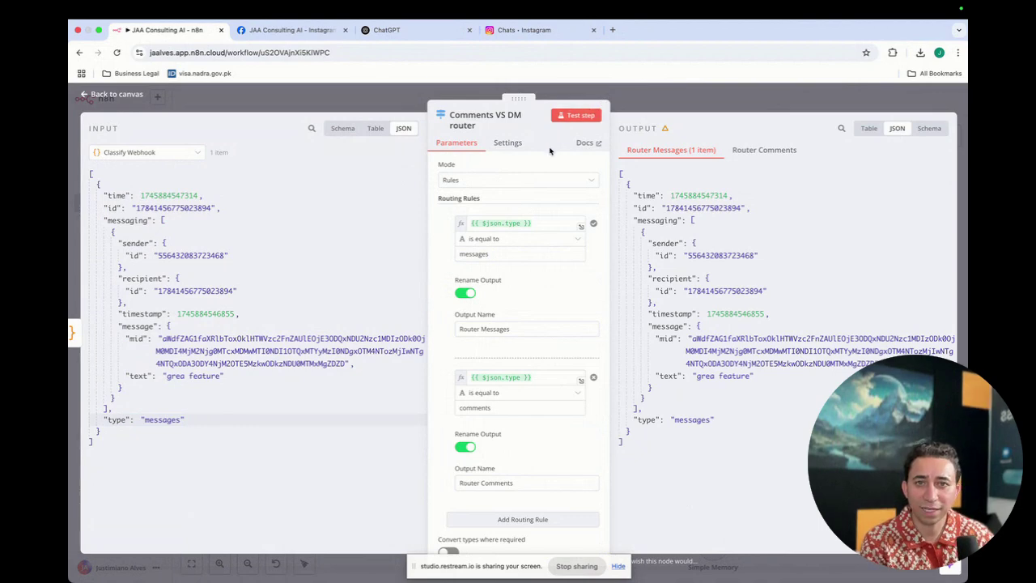
Step: Test the router node with its renamed outputs, return to the canvas and save the workflow
left_click(576, 118)
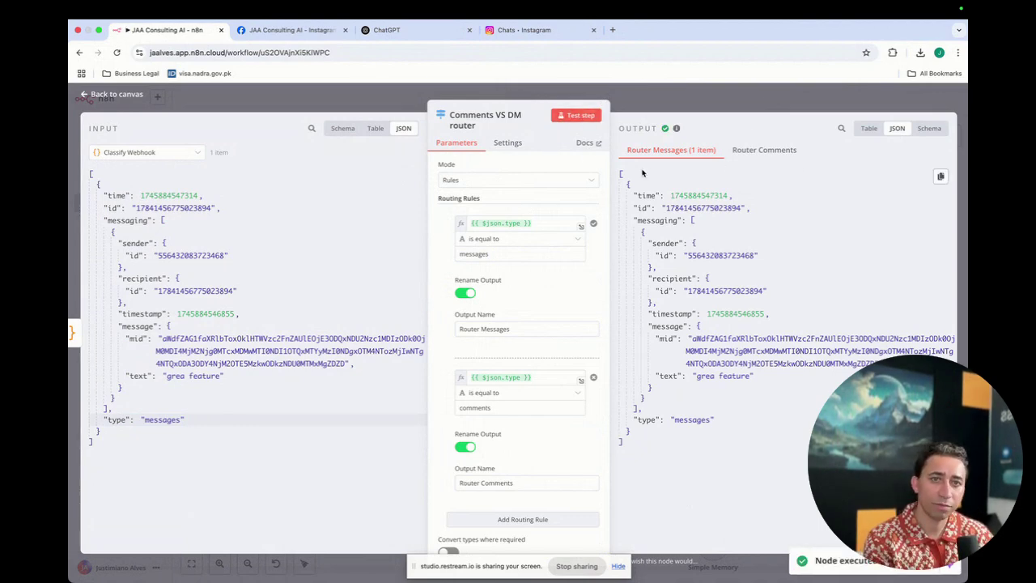
left_click(751, 103)
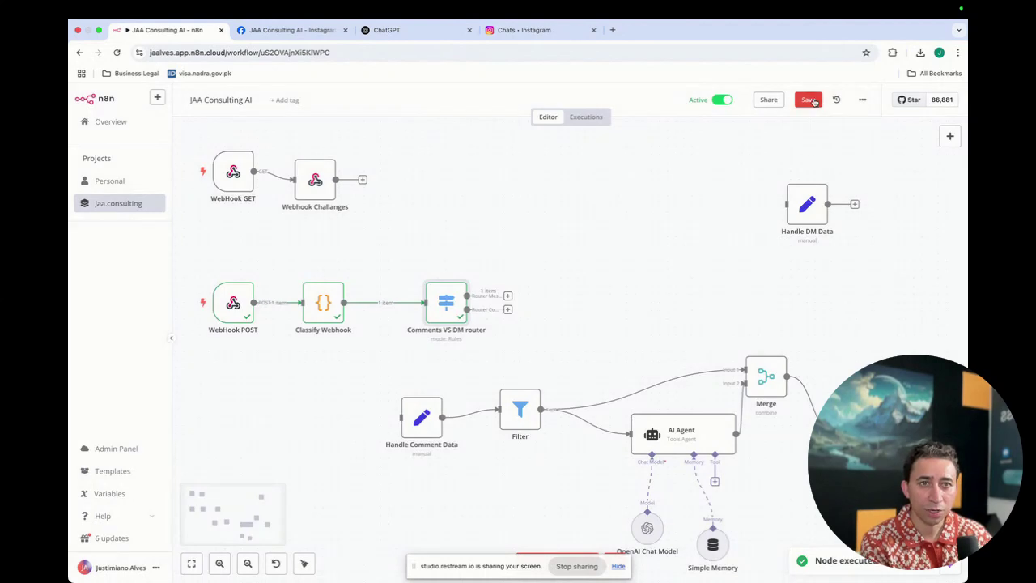
left_click(809, 101)
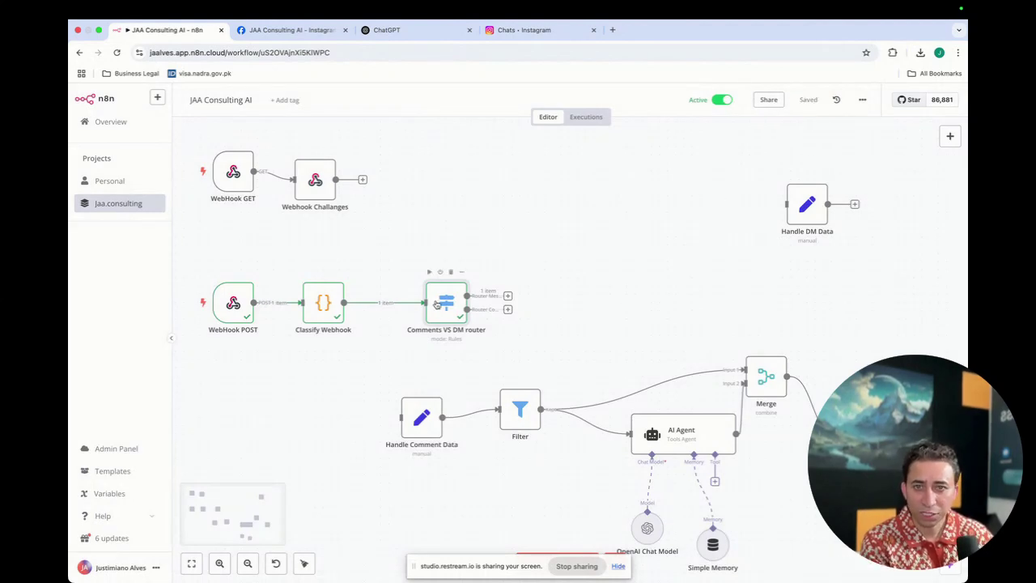
Step: Reposition the router node, connect its Router Comments output to the Handle Comment Data node and save the workflow
left_click_drag(437, 304, 530, 314)
left_click_drag(463, 314, 399, 414)
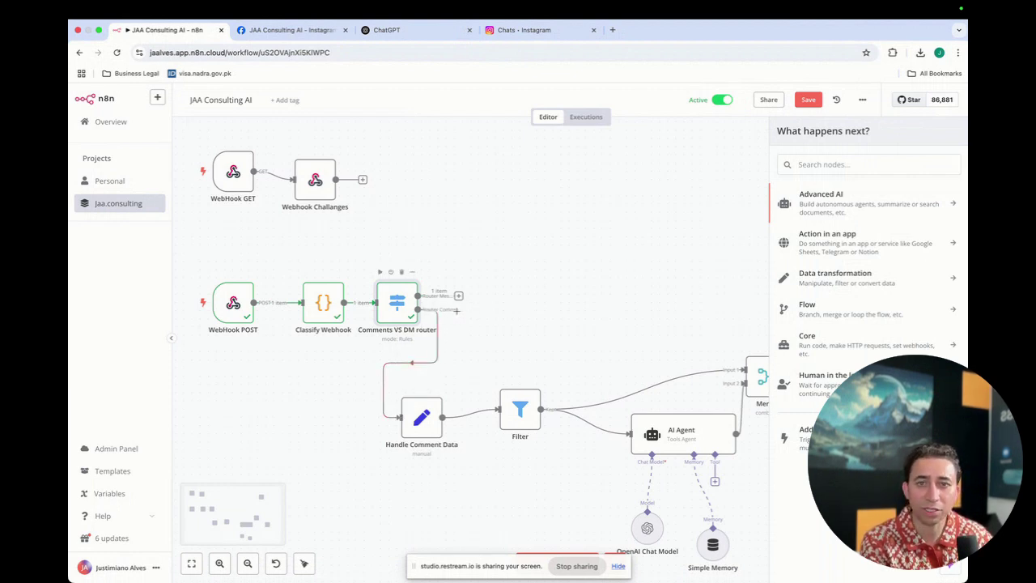
left_click(809, 100)
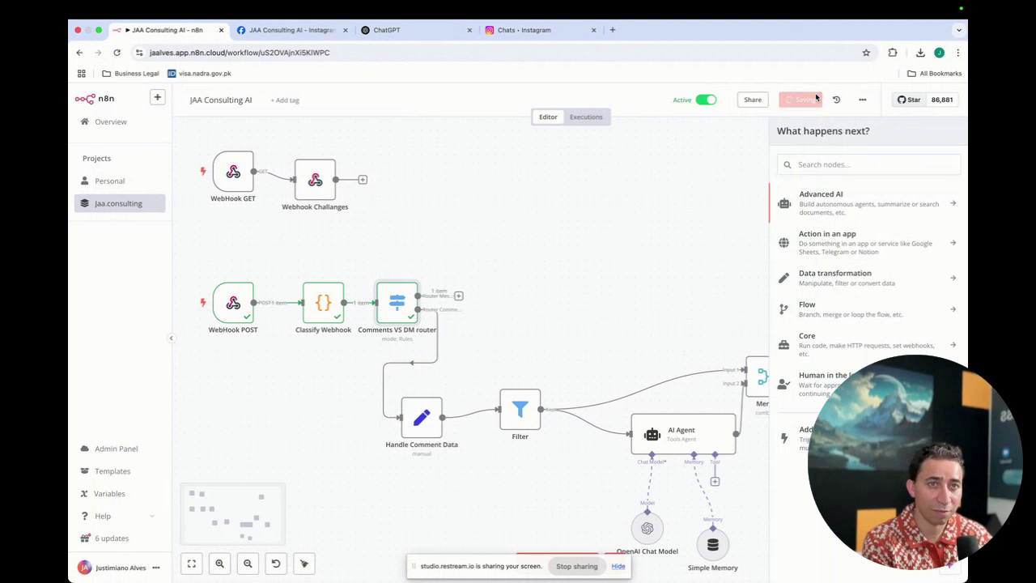
left_click(584, 306)
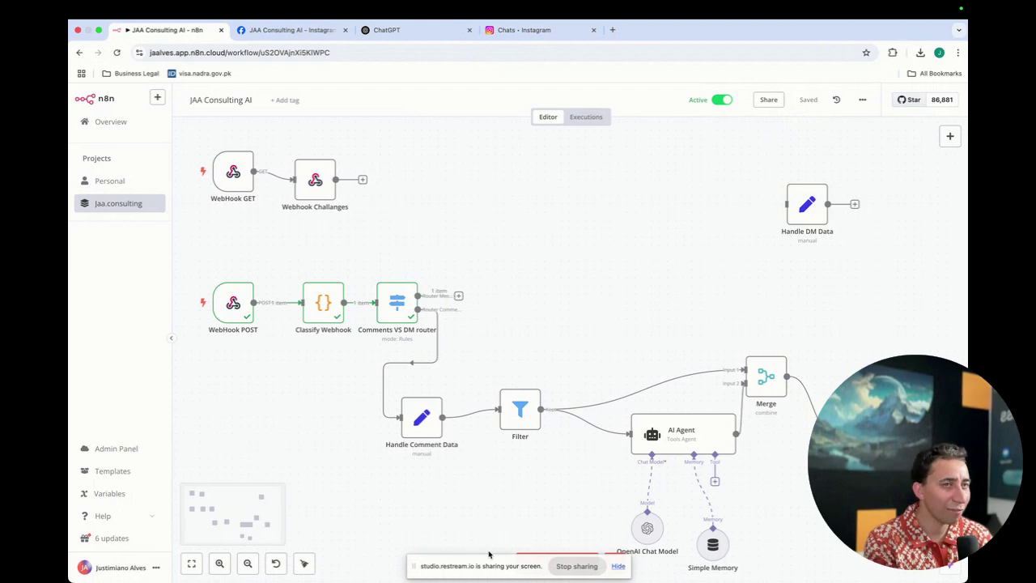
Step: Switch to Instagram, open jaa.consulting's "Firebase Dynamic Link - iOS" post and publish the comment "test my router by n8n switch"
left_click(539, 30)
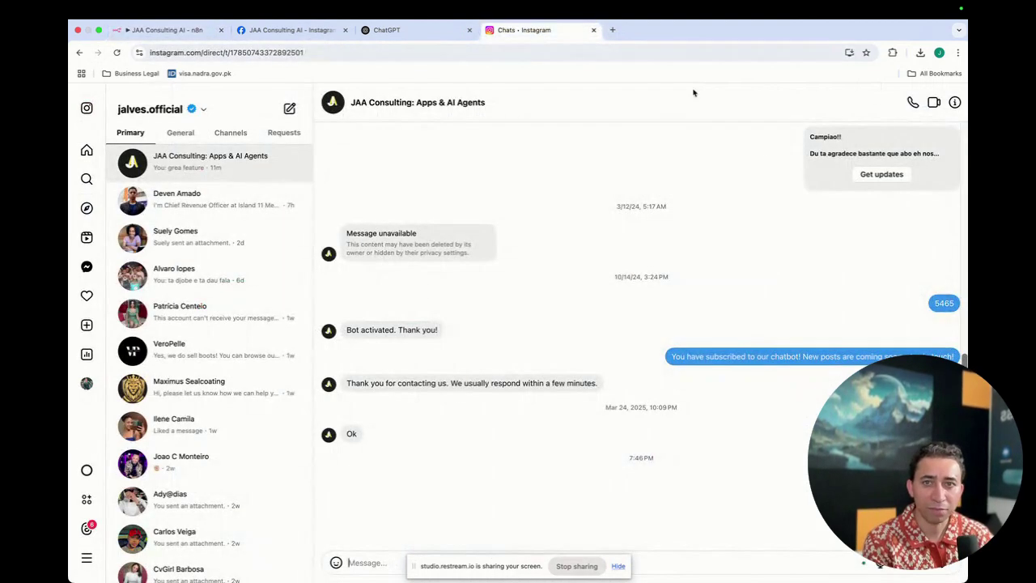
left_click(403, 107)
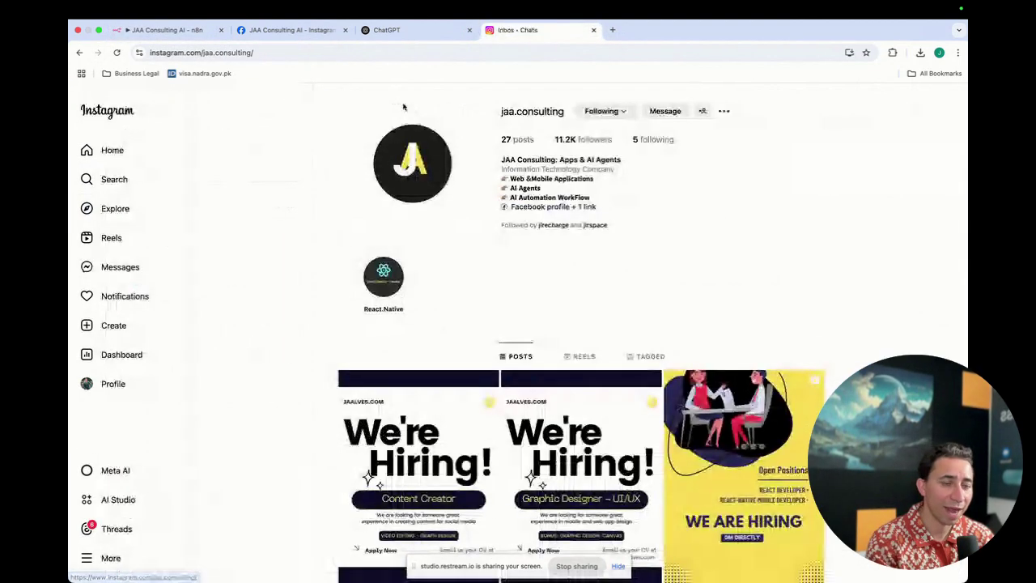
scroll(585, 453, "down", 10)
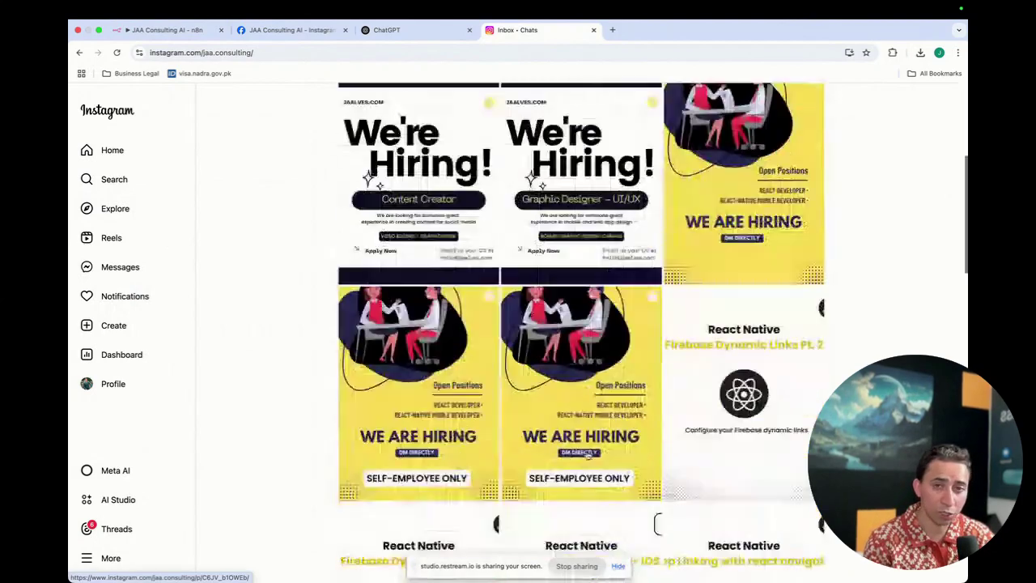
left_click(573, 429)
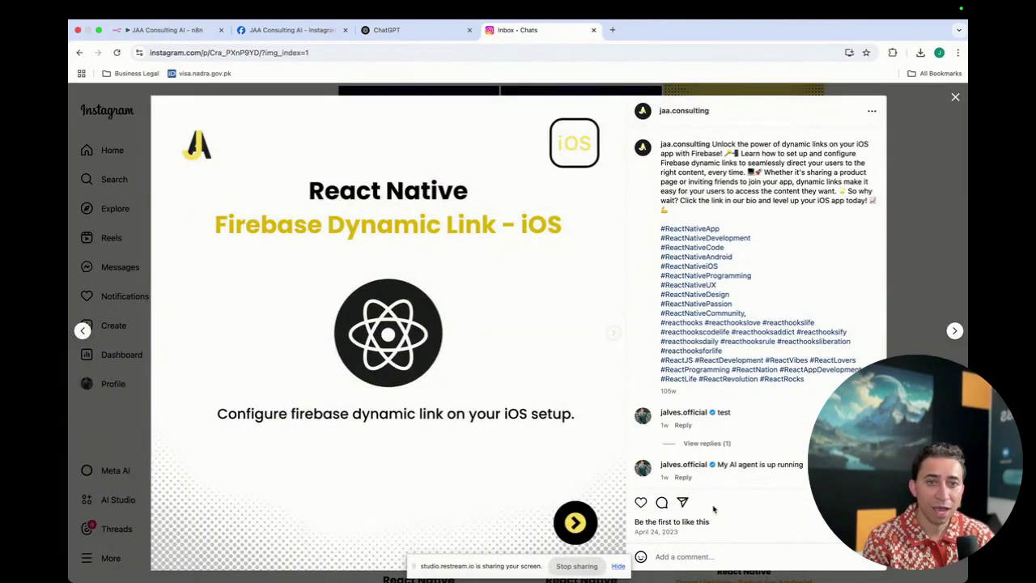
type("test")
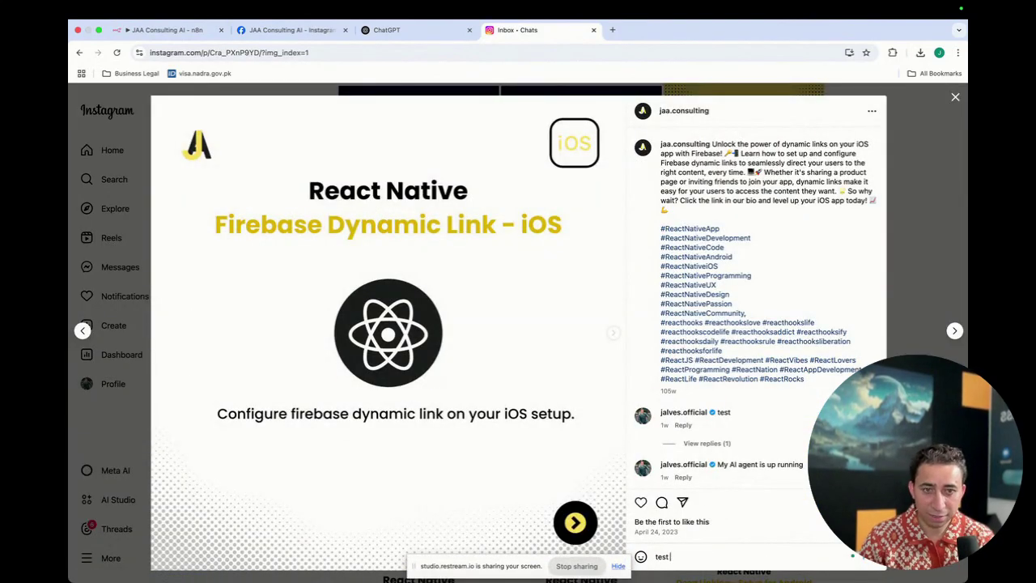
type(" my router by ")
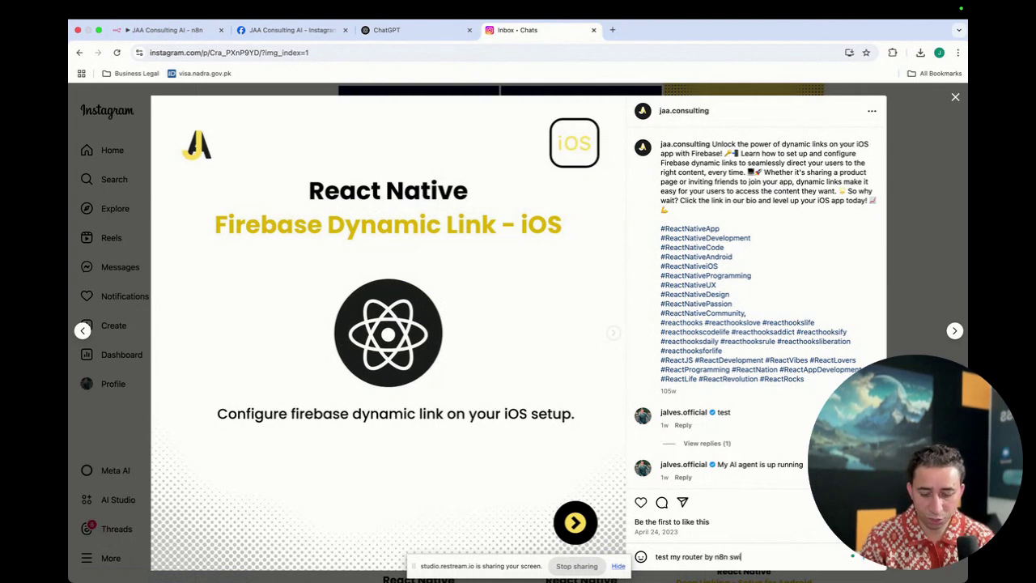
type("n8n switch")
key("Return")
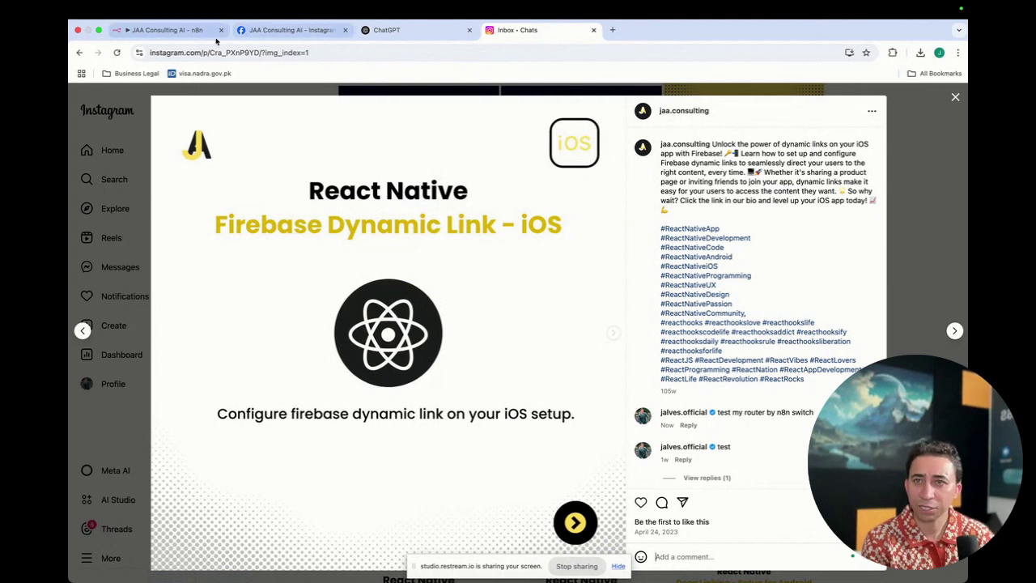
Step: Switch to n8n and start a test run of the workflow so it listens for webhook events
left_click(162, 30)
left_click_drag(455, 571, 69, 569)
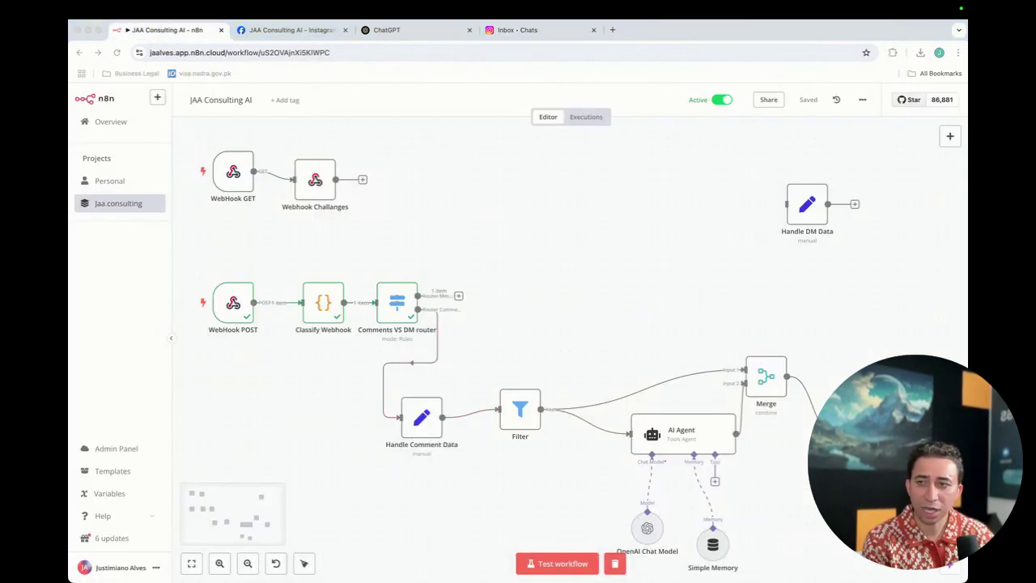
left_click(558, 563)
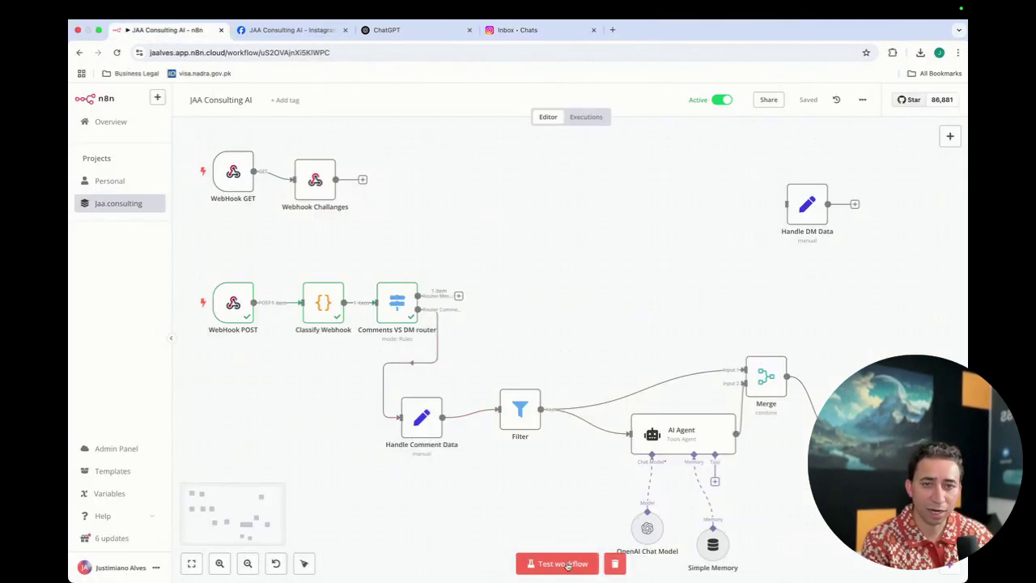
Step: Publish the comment "i forgot to execute the test" on the Instagram post and return to the n8n workflow
left_click(522, 30)
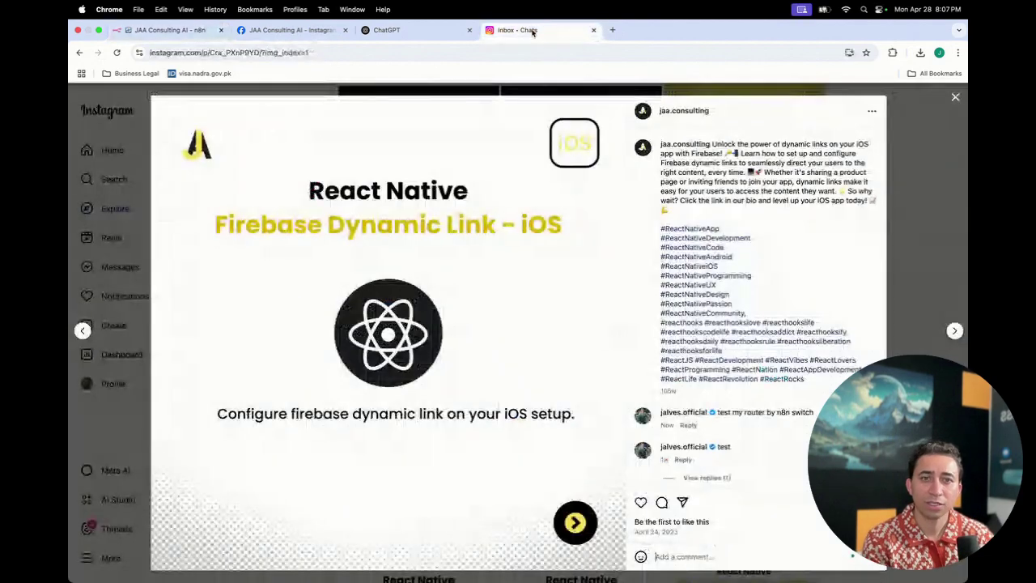
left_click(711, 557)
type("i")
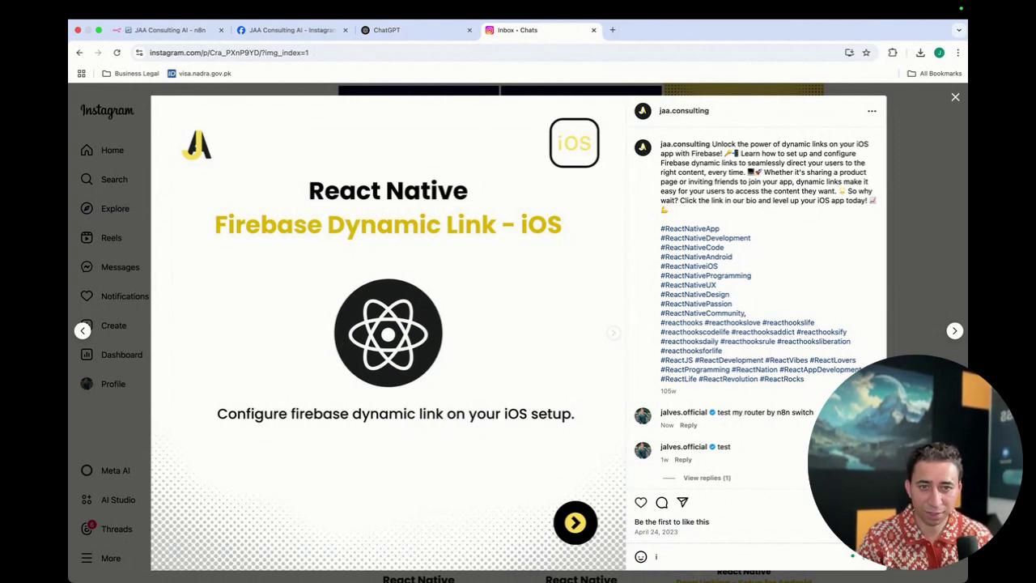
type(" gotrgot to ")
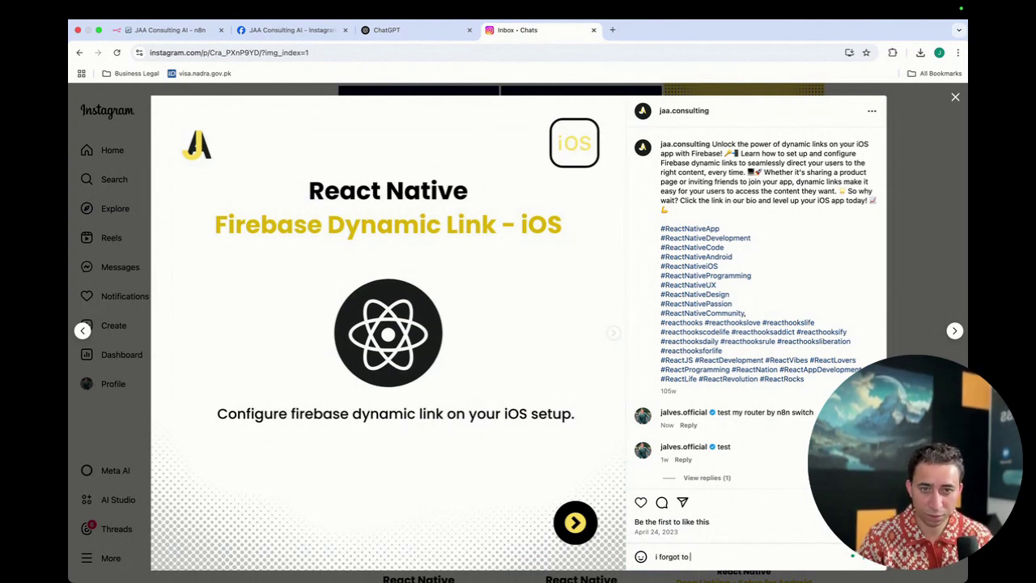
type("execute the test")
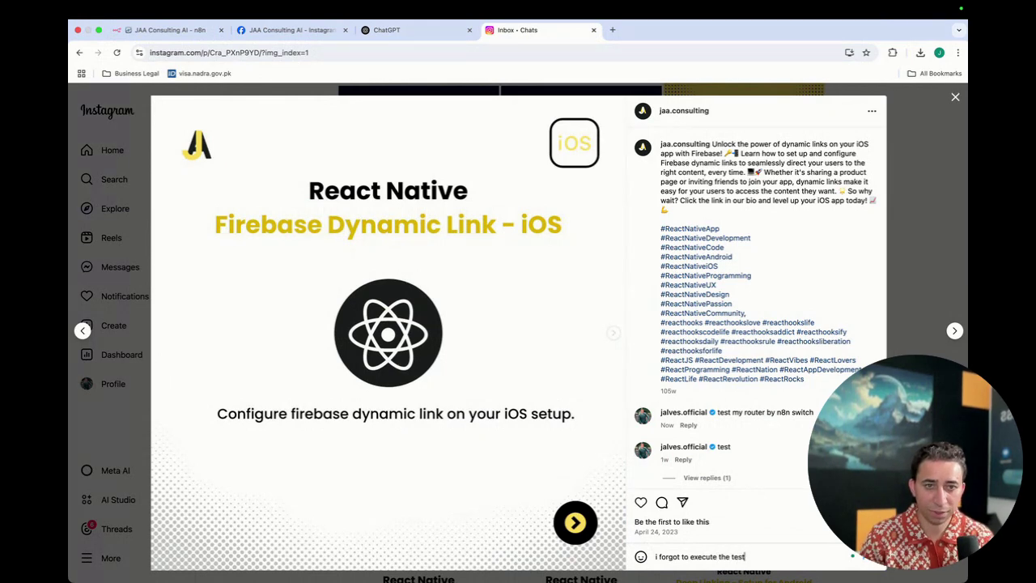
key("Return")
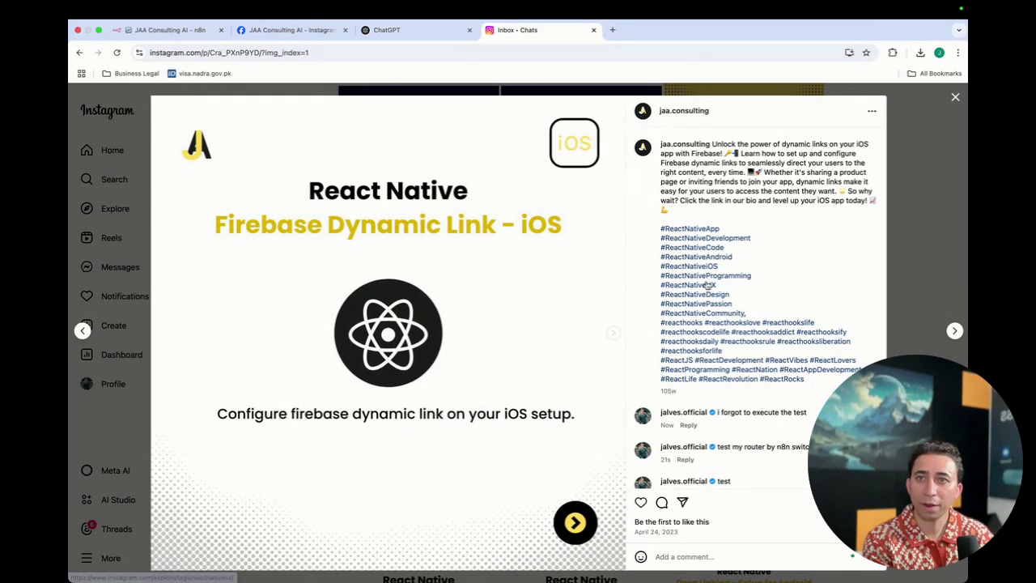
left_click(160, 26)
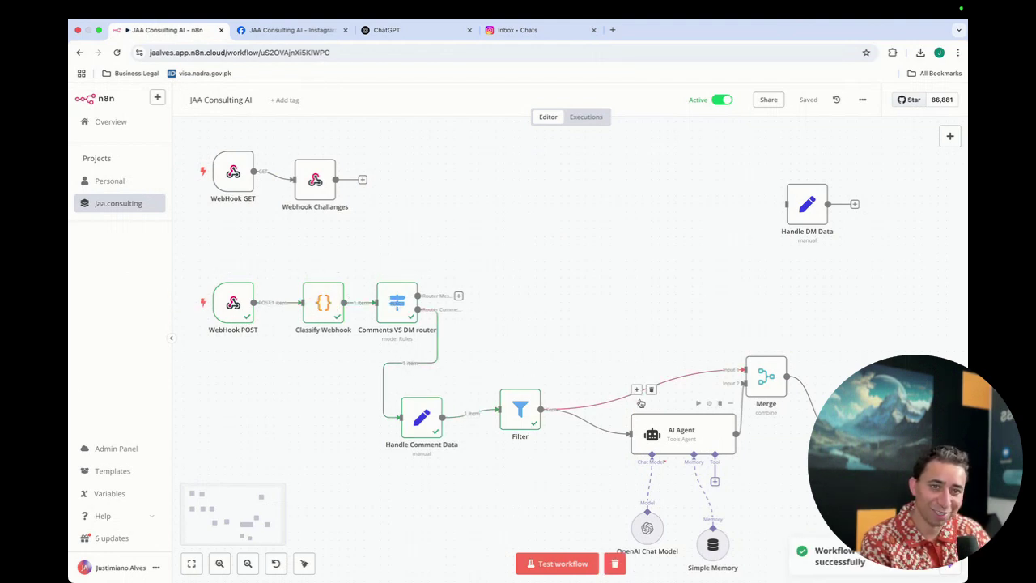
Step: Switch to Instagram, reload the post and check its comments for a reply
key("super+4")
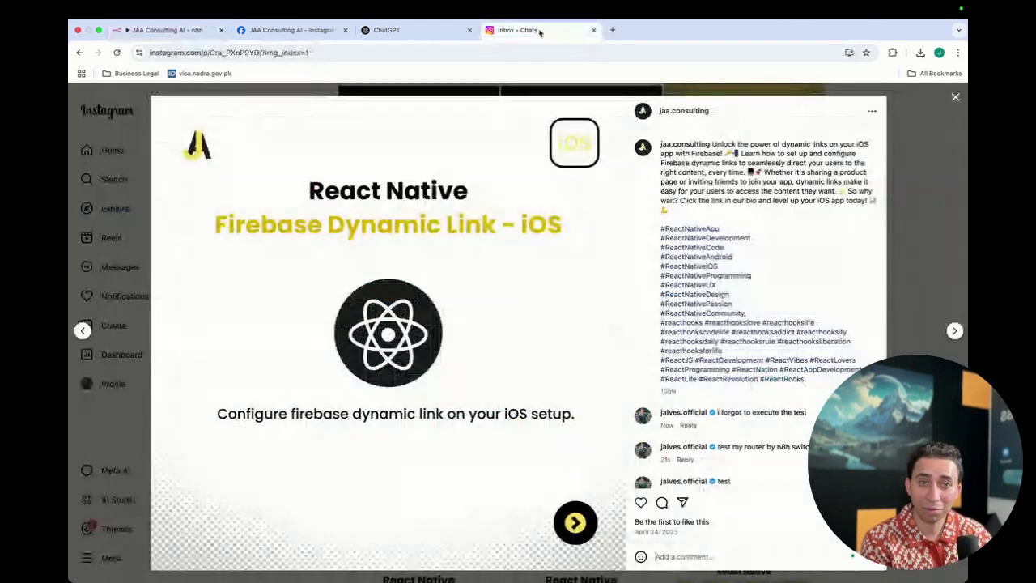
scroll(759, 443, "down", 5)
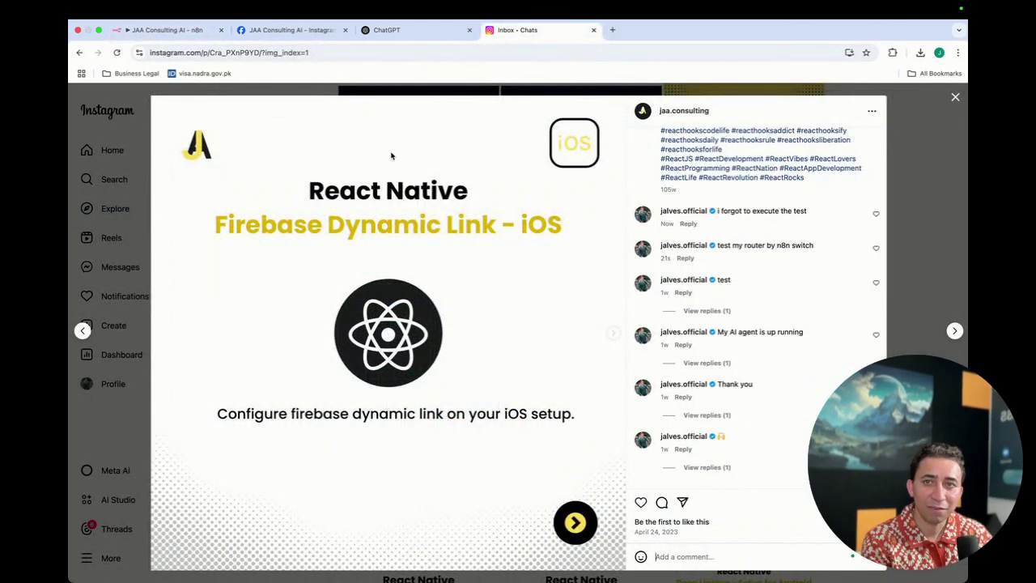
key("super+r")
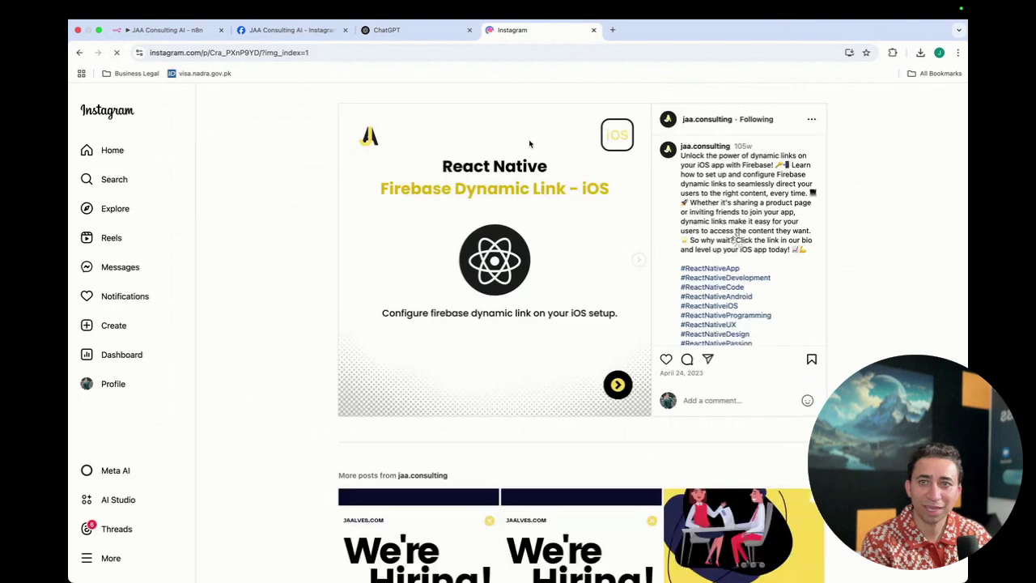
scroll(742, 289, "down", 5)
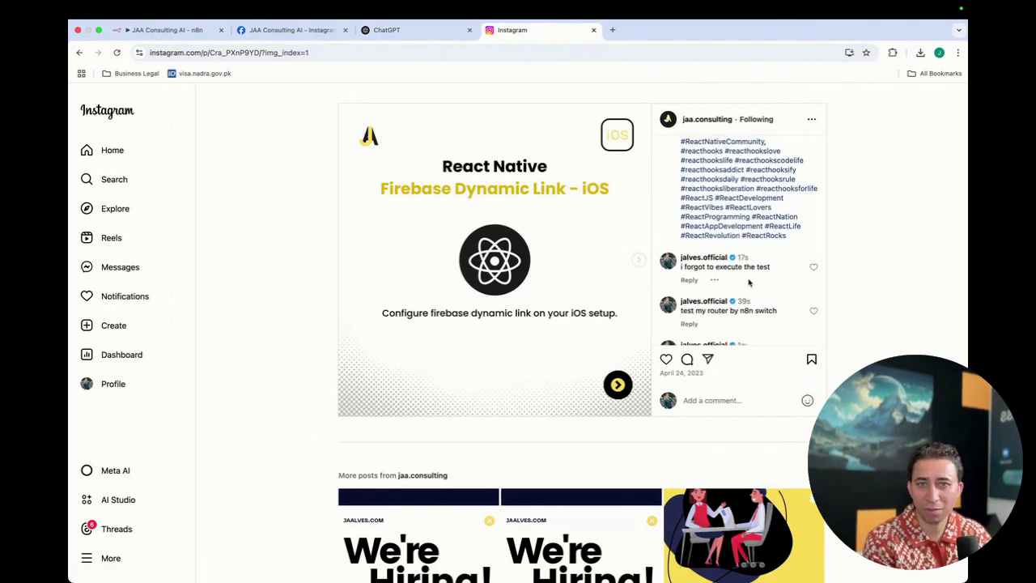
Step: Open the jaa.consulting profile in a new tab and send "I want to test the DM" in the JAA Consulting chat
left_click(694, 119, "super")
left_click(725, 282)
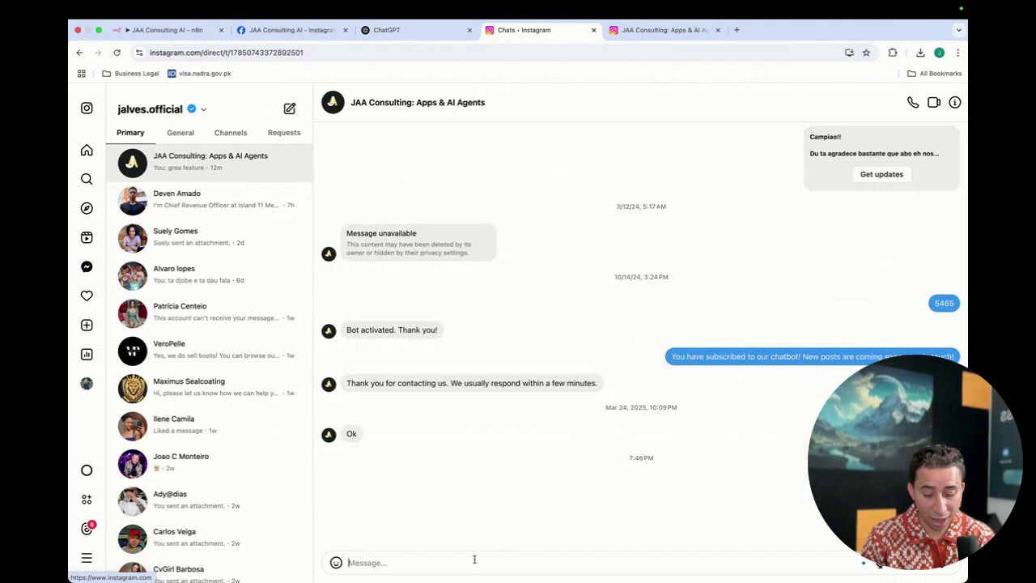
type("I want to te")
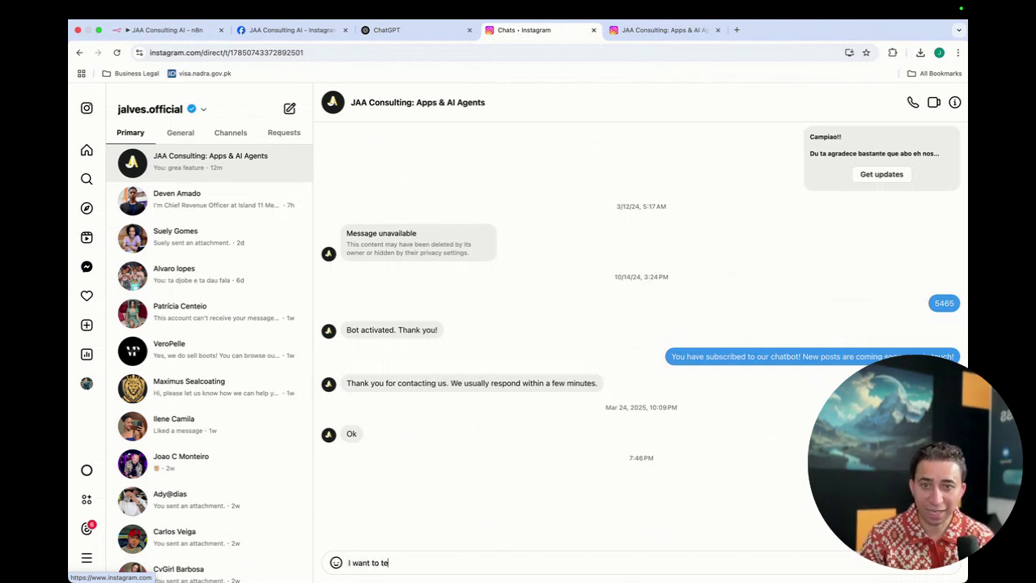
type("M")
key("Return")
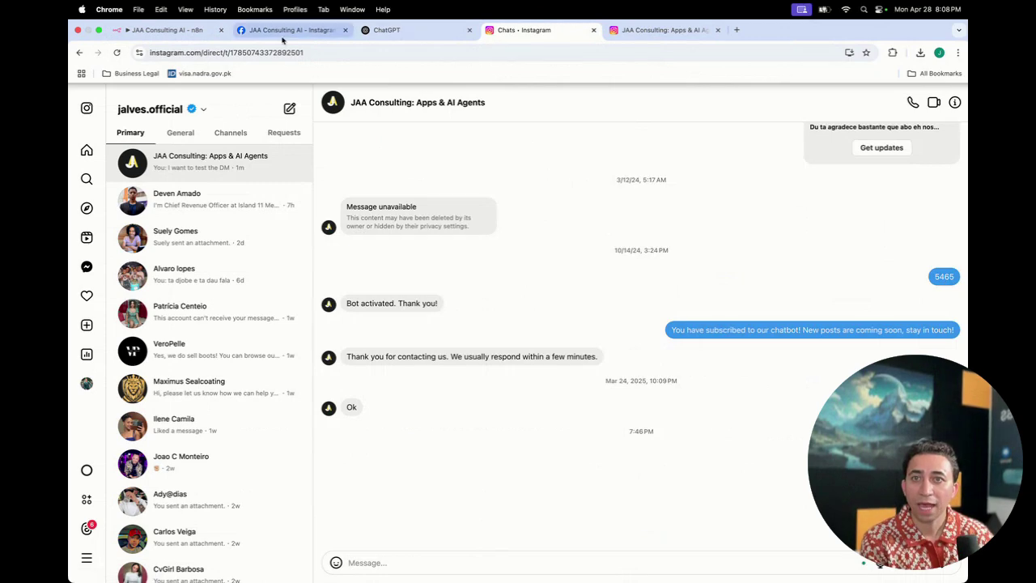
Step: Start another workflow test in n8n and send "Never mind" to JAA Consulting in the Instagram chat
left_click(176, 30)
left_click(576, 565)
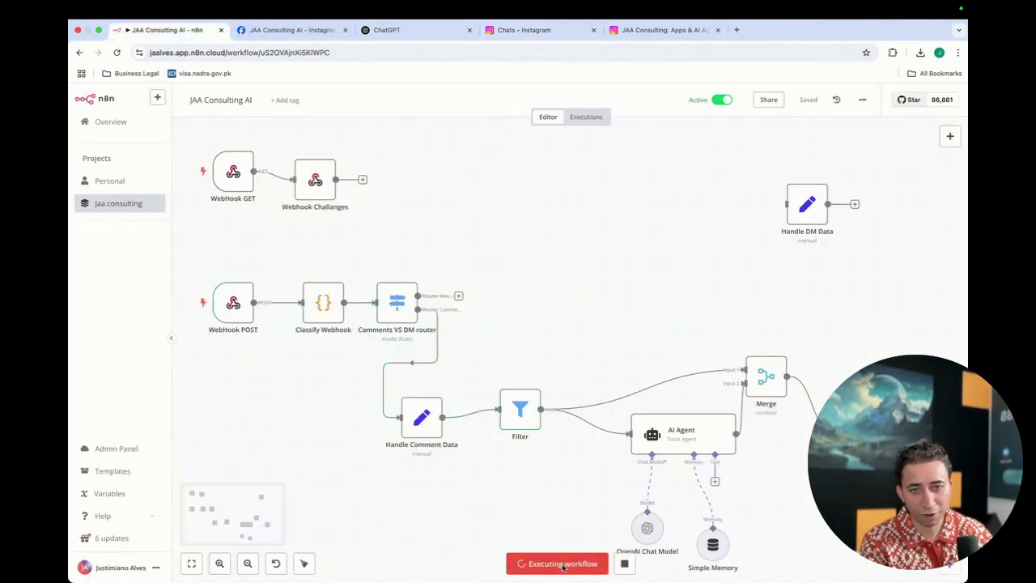
left_click(667, 30)
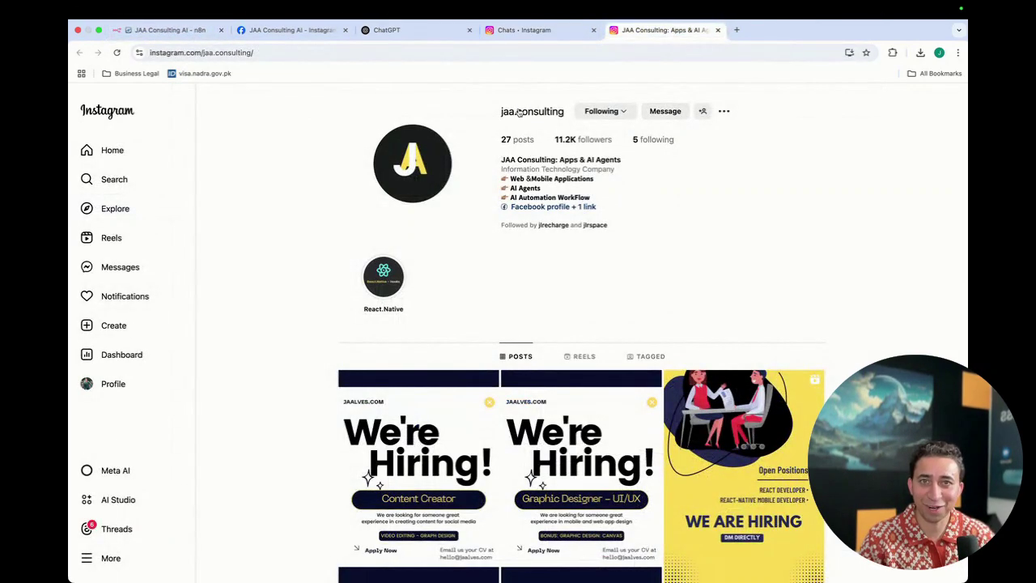
left_click(534, 30)
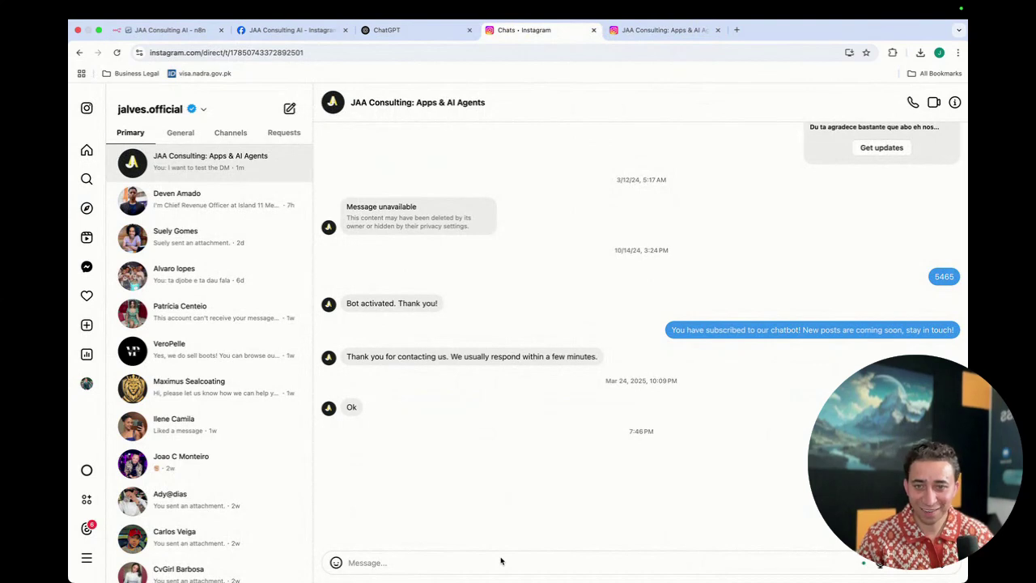
left_click(434, 564)
type("Never minde")
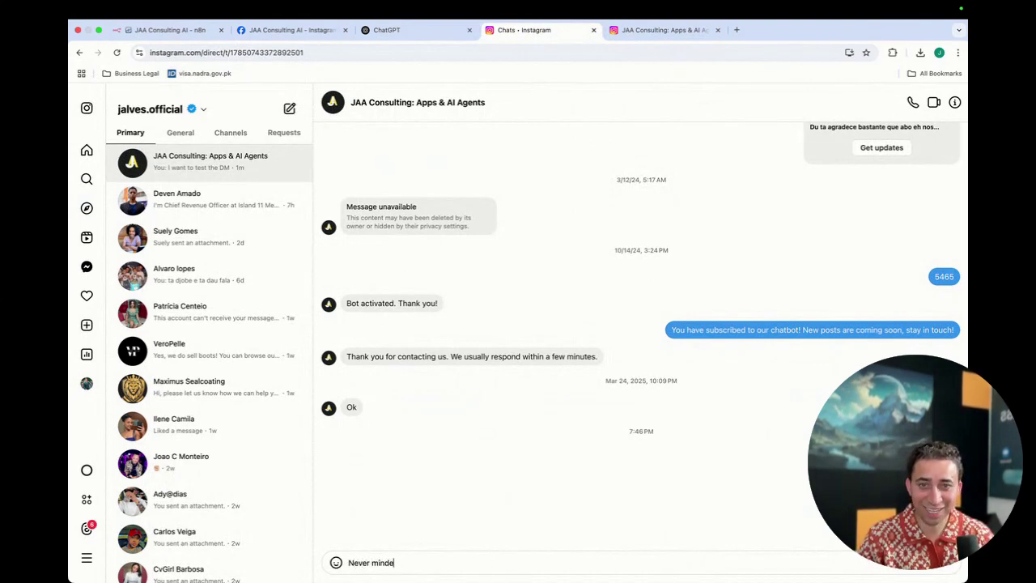
key("BackSpace")
key("Return")
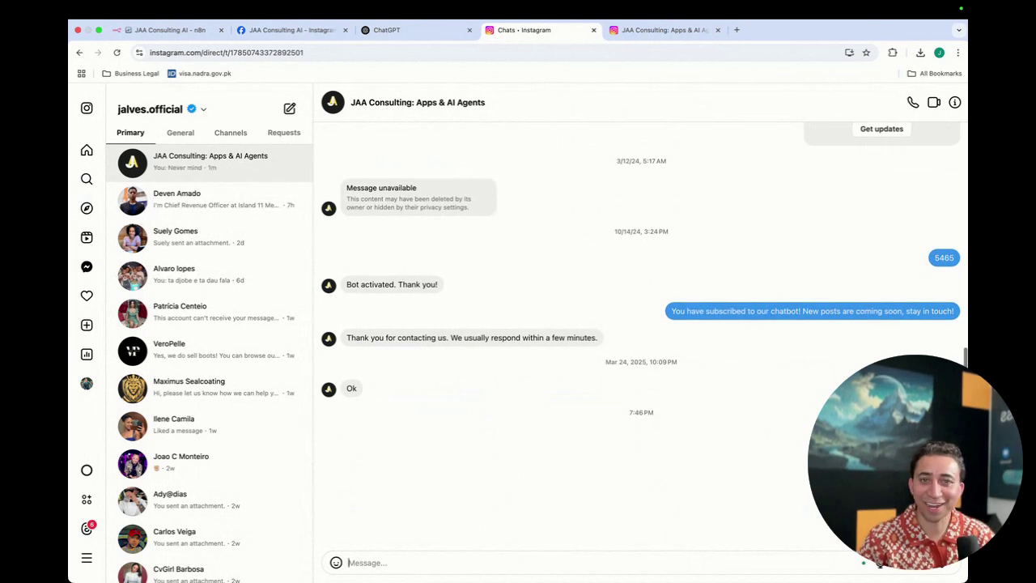
Step: Return to n8n and examine the message type in the Comments VS DM router's output
left_click(174, 30)
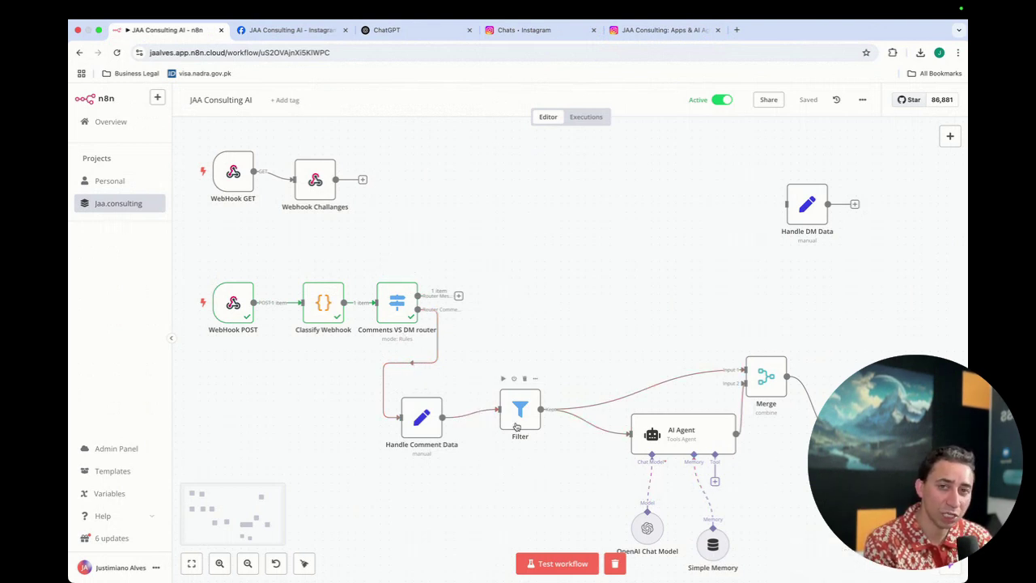
double_click(395, 301)
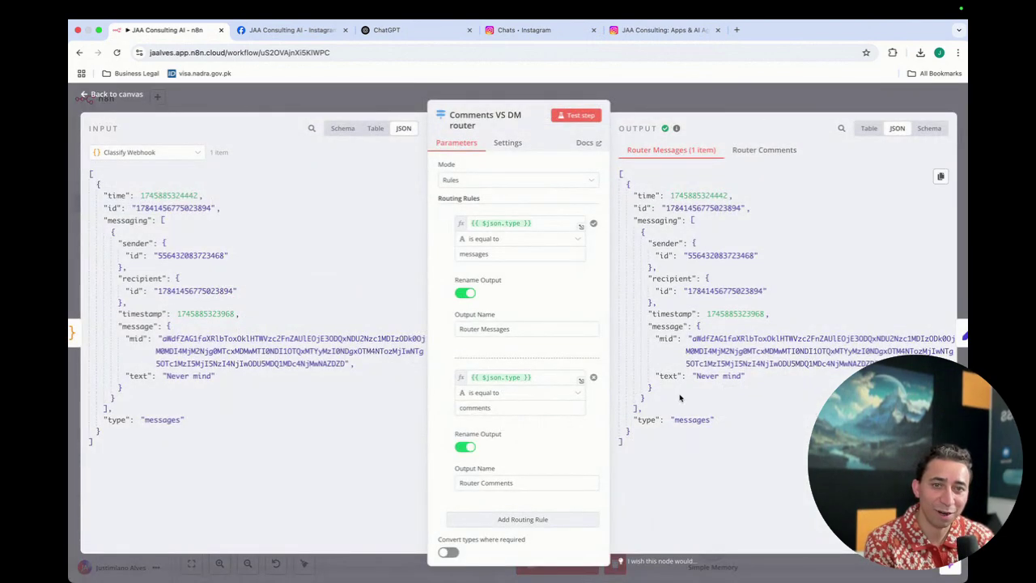
double_click(689, 419)
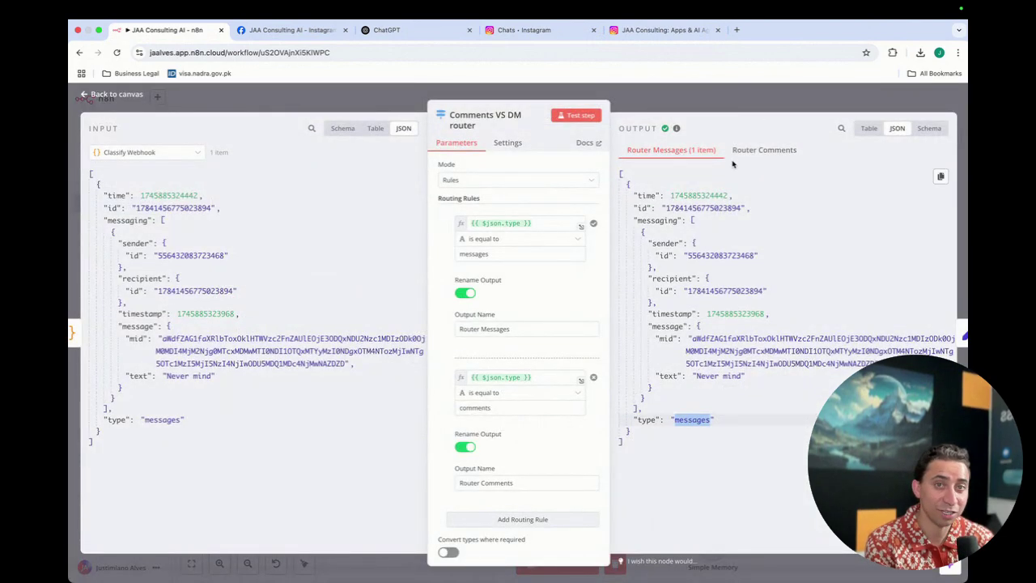
left_click(708, 102)
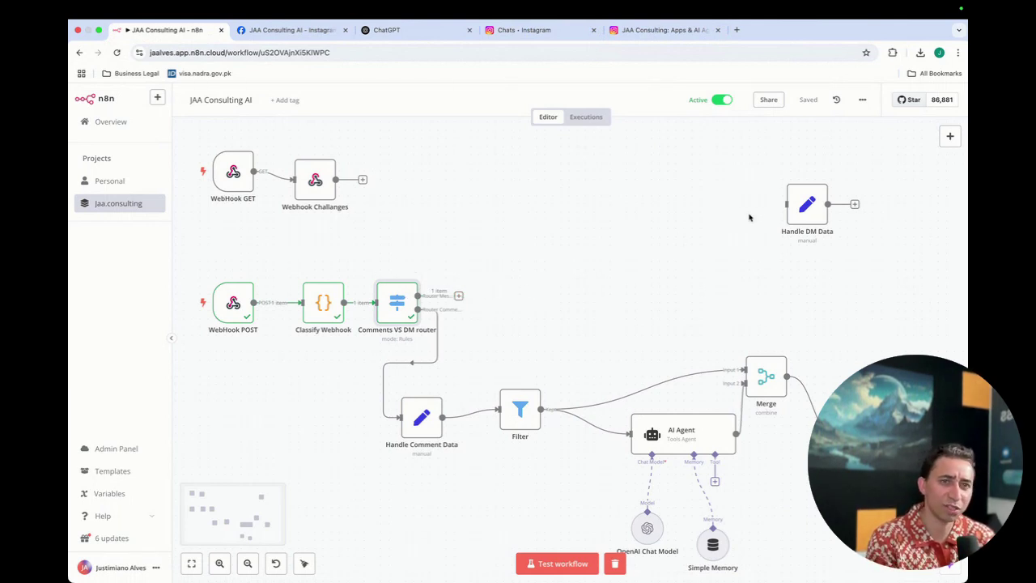
Step: Move the Handle DM Data node beside the router and connect the Router Messages output to it
left_click_drag(809, 203, 553, 287)
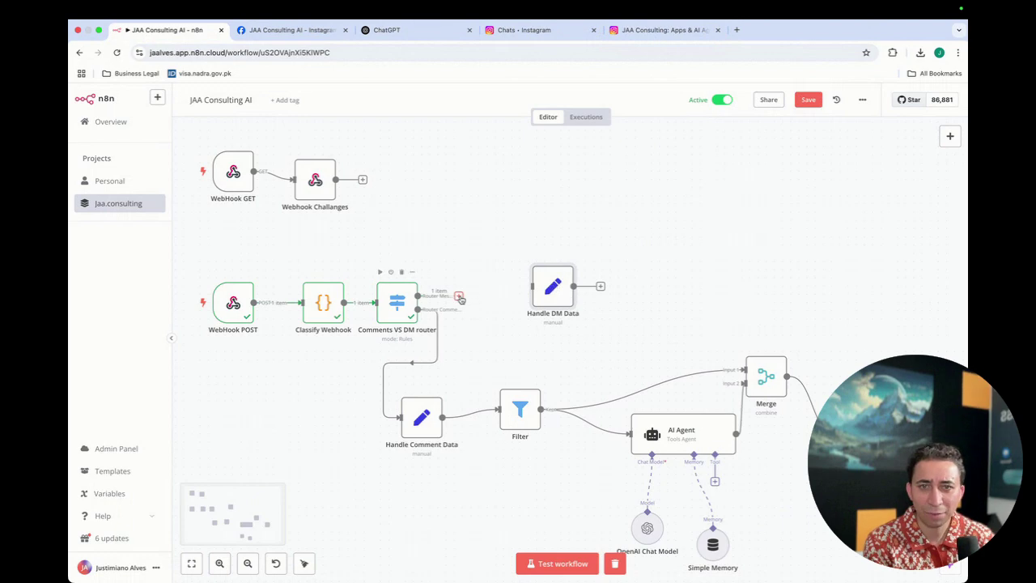
left_click_drag(458, 296, 533, 288)
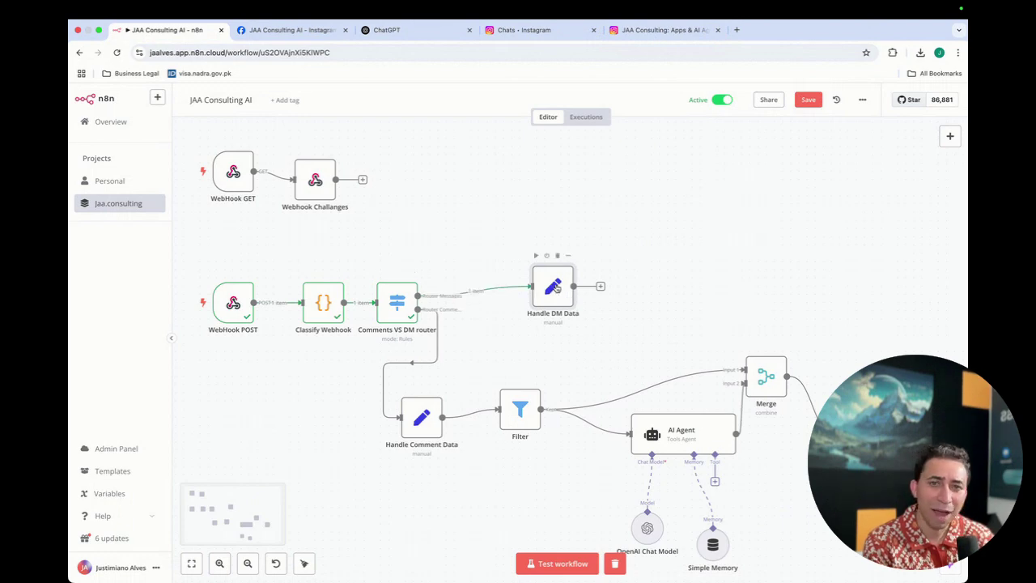
Step: Test the Handle DM Data node with the received direct message and return to the canvas
double_click(556, 288)
left_click(576, 116)
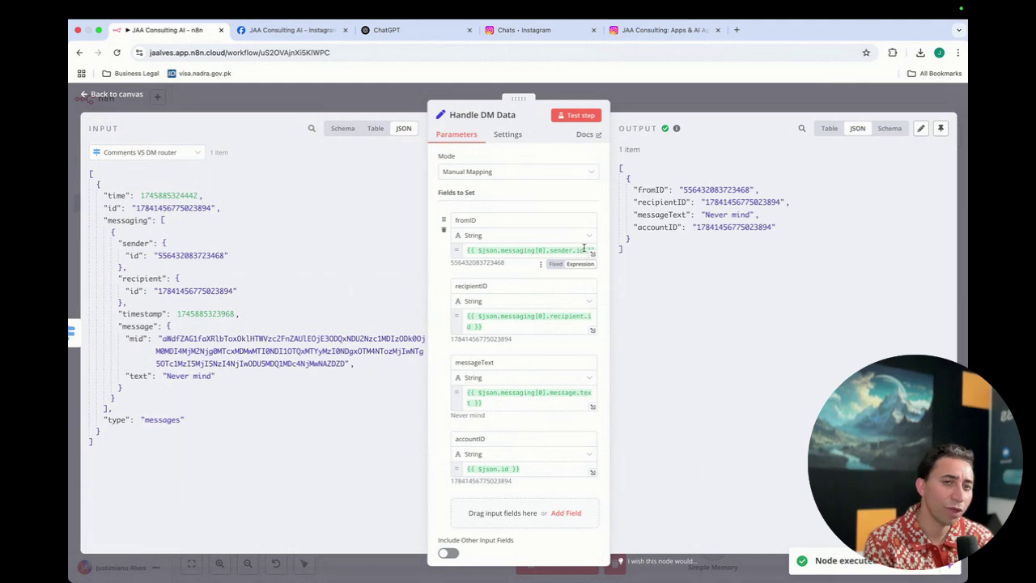
left_click(728, 95)
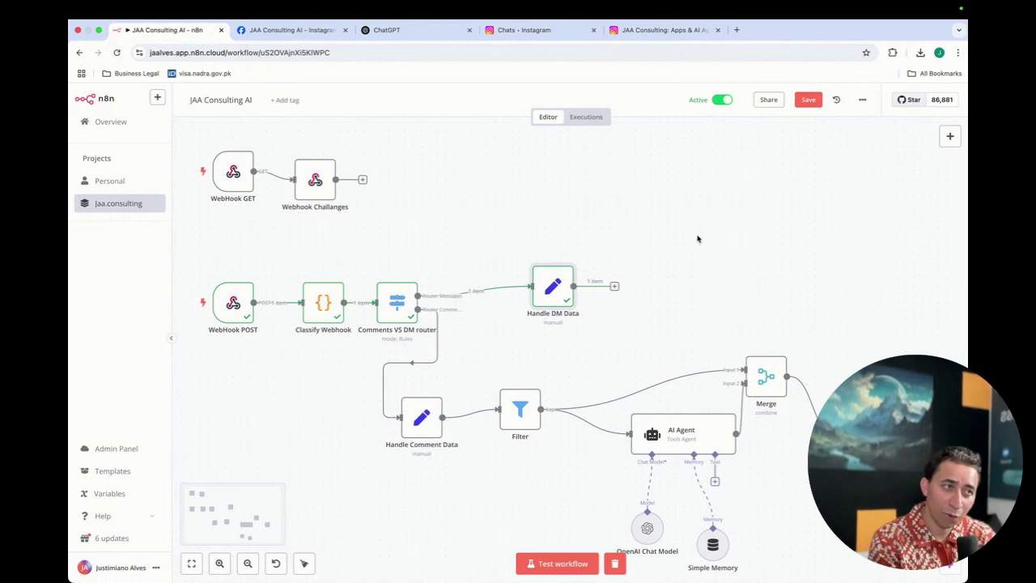